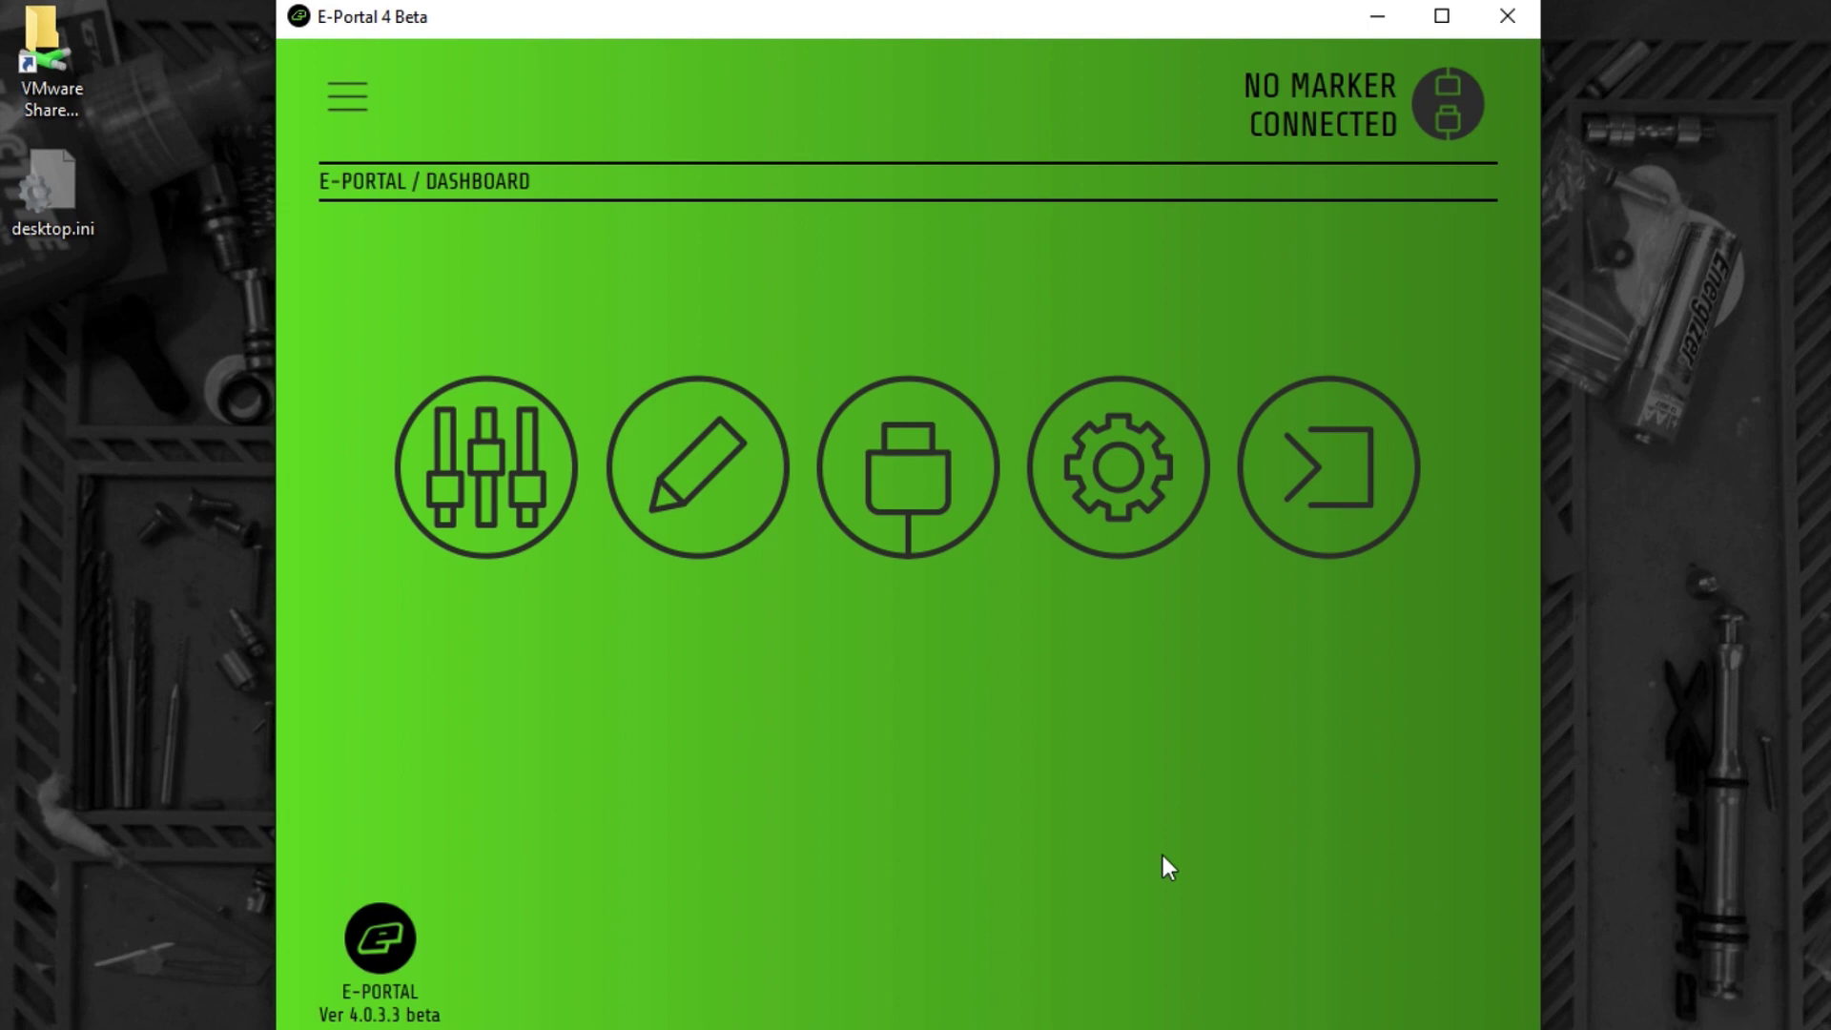
Open the Parameters page to show the Timing settings, with Dwell at 23.0 ms
click(474, 467)
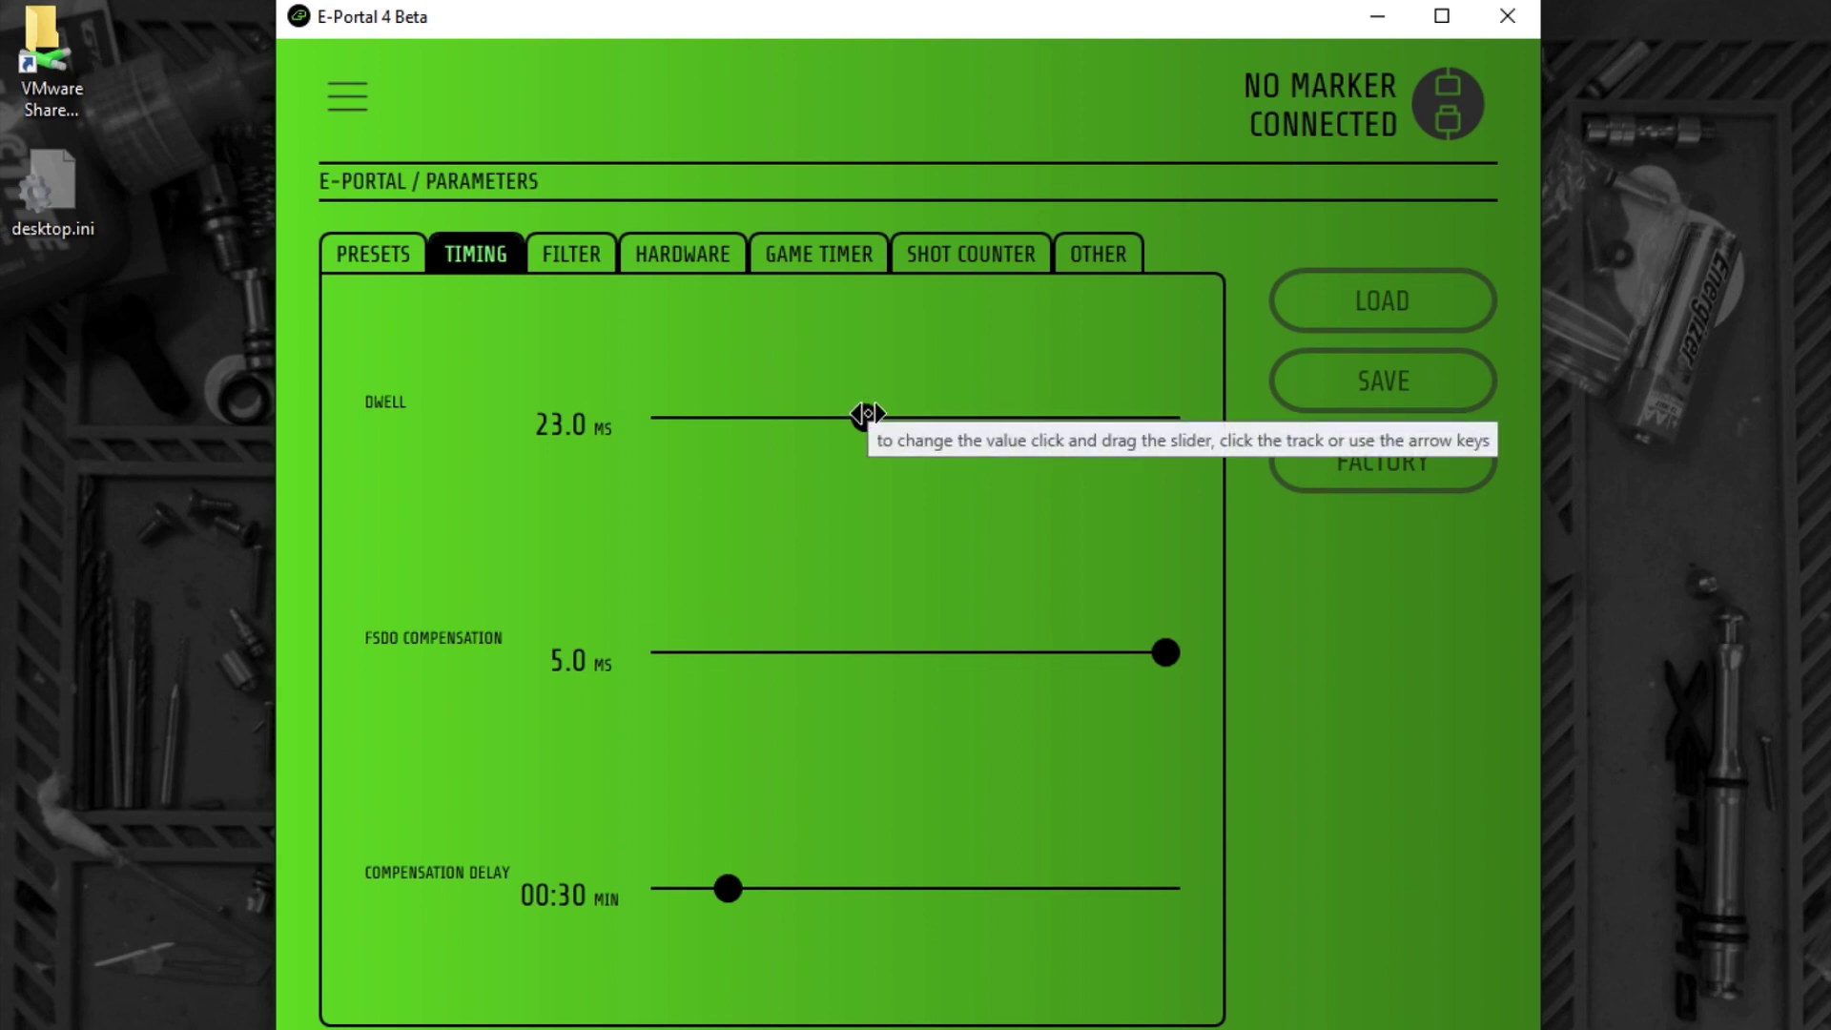
Raise the Dwell time from 23.0 ms to 25.5 ms, then view the Filter settings
drag(862, 416, 901, 416)
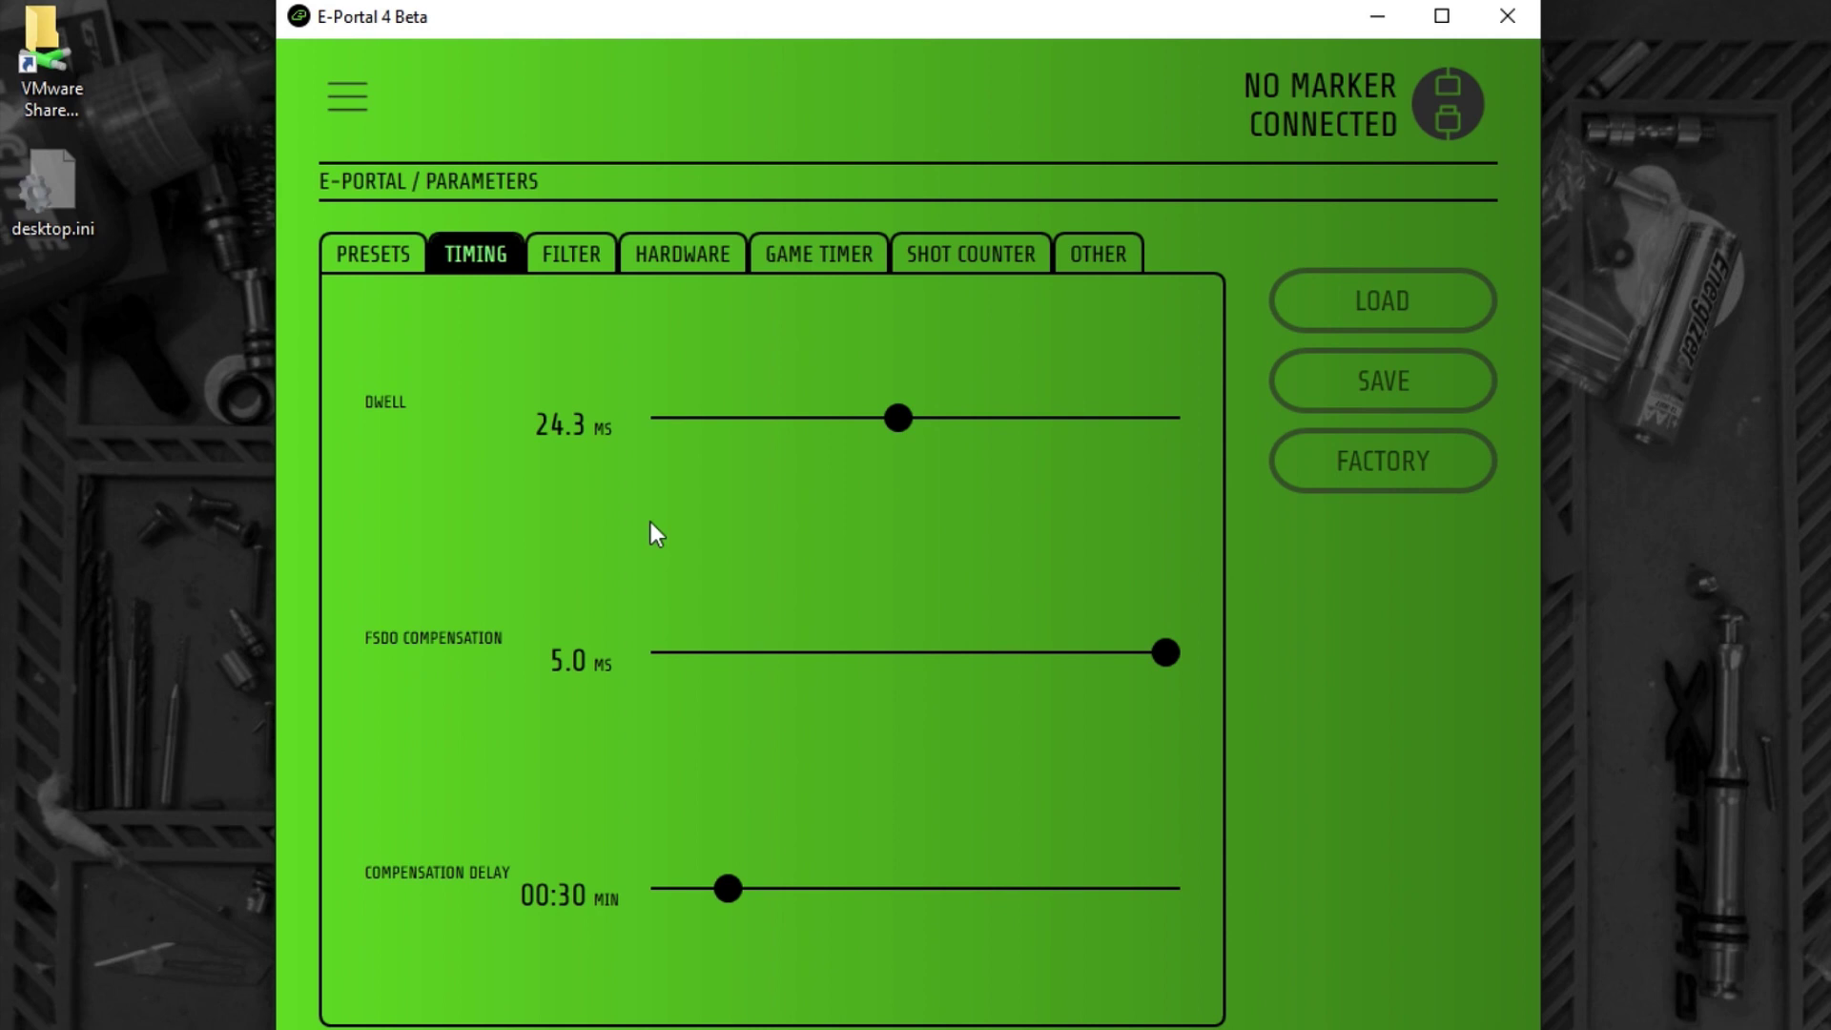
key(Right)
key(Right)
key(Right)
key(Right)
key(Right)
key(Right)
key(Right)
key(Right)
key(Right)
key(Right)
key(Right)
key(Right)
click(582, 245)
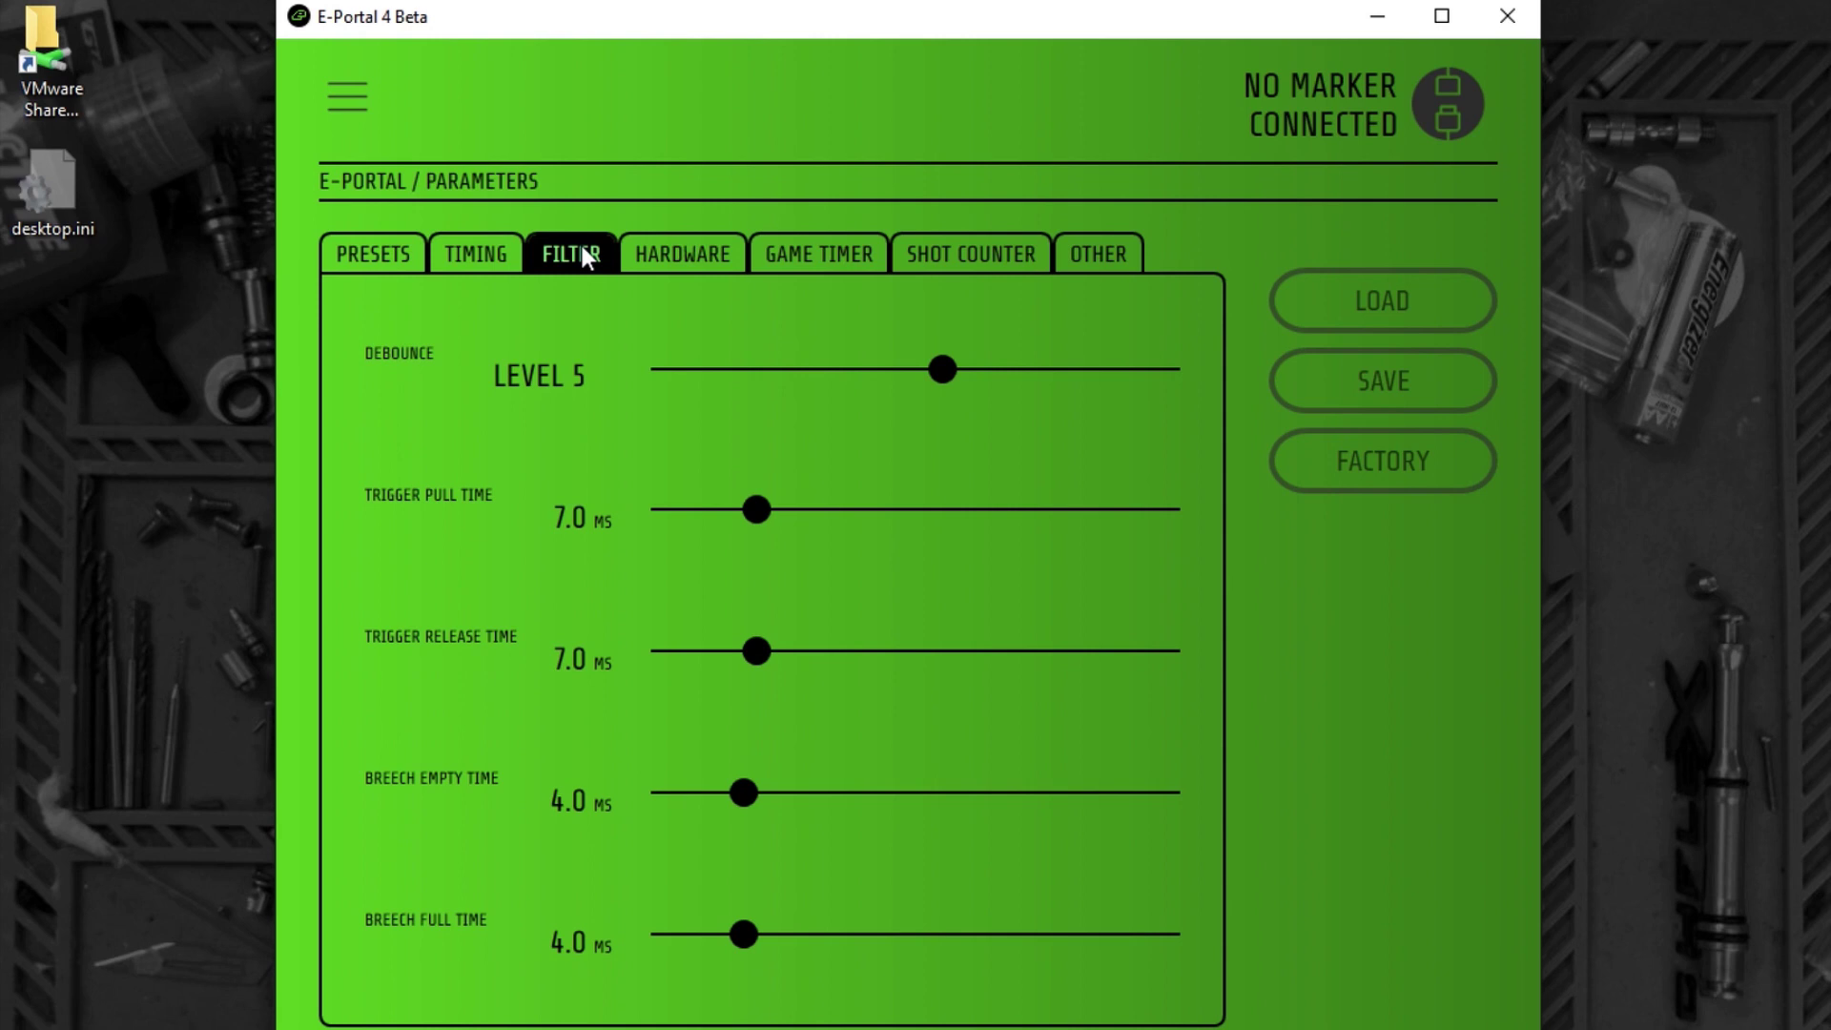
Review the Hardware, Game Timer, Shot Counter and Other settings, then return to Presets
click(733, 257)
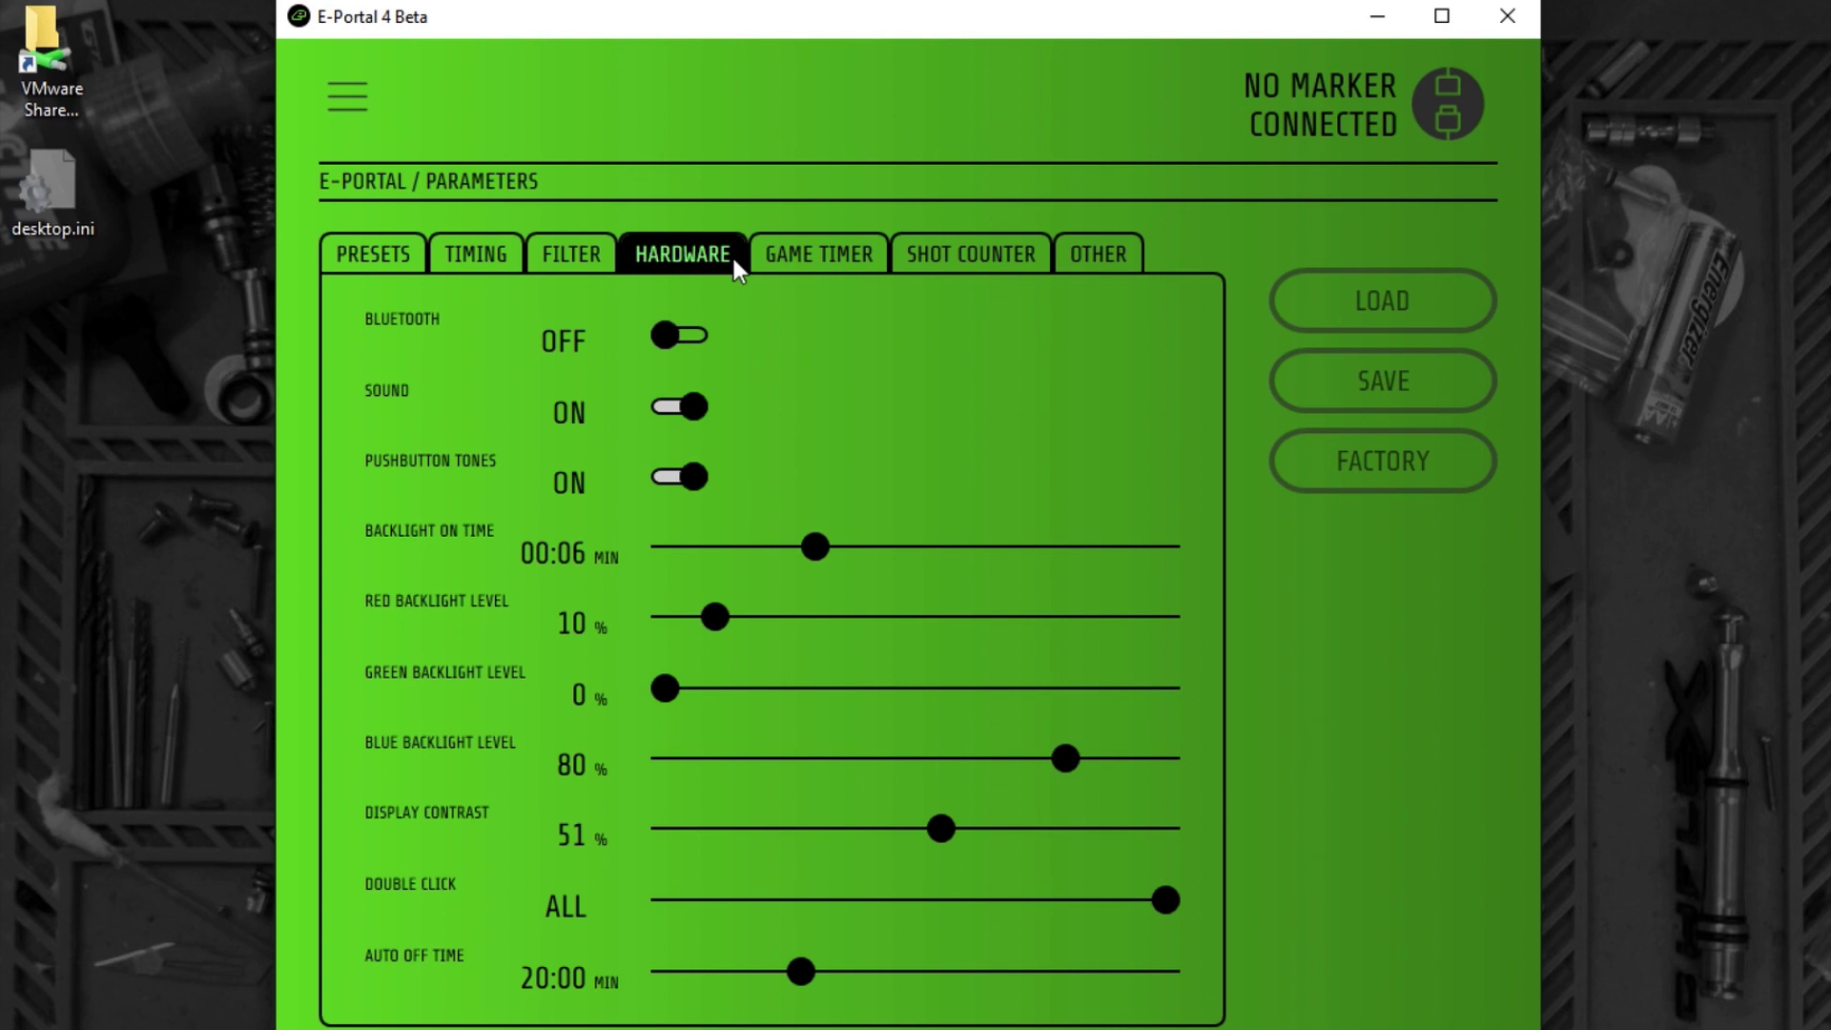
click(846, 252)
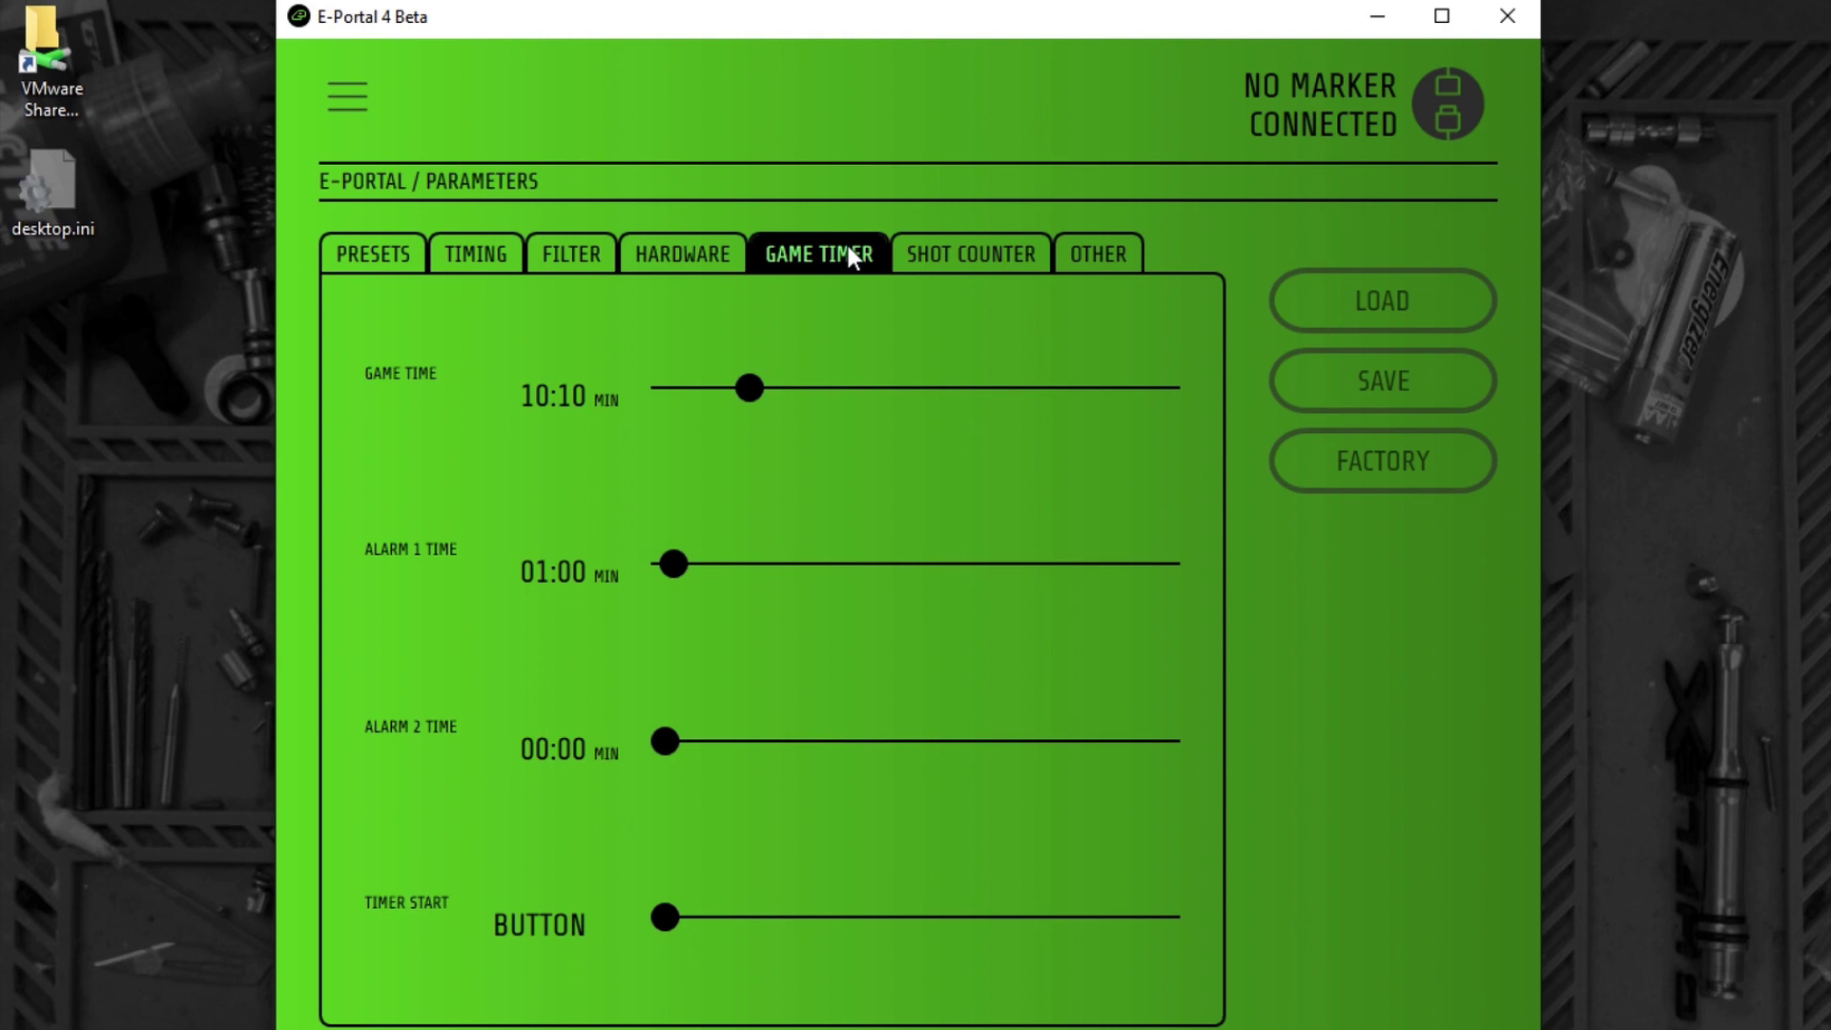
click(989, 256)
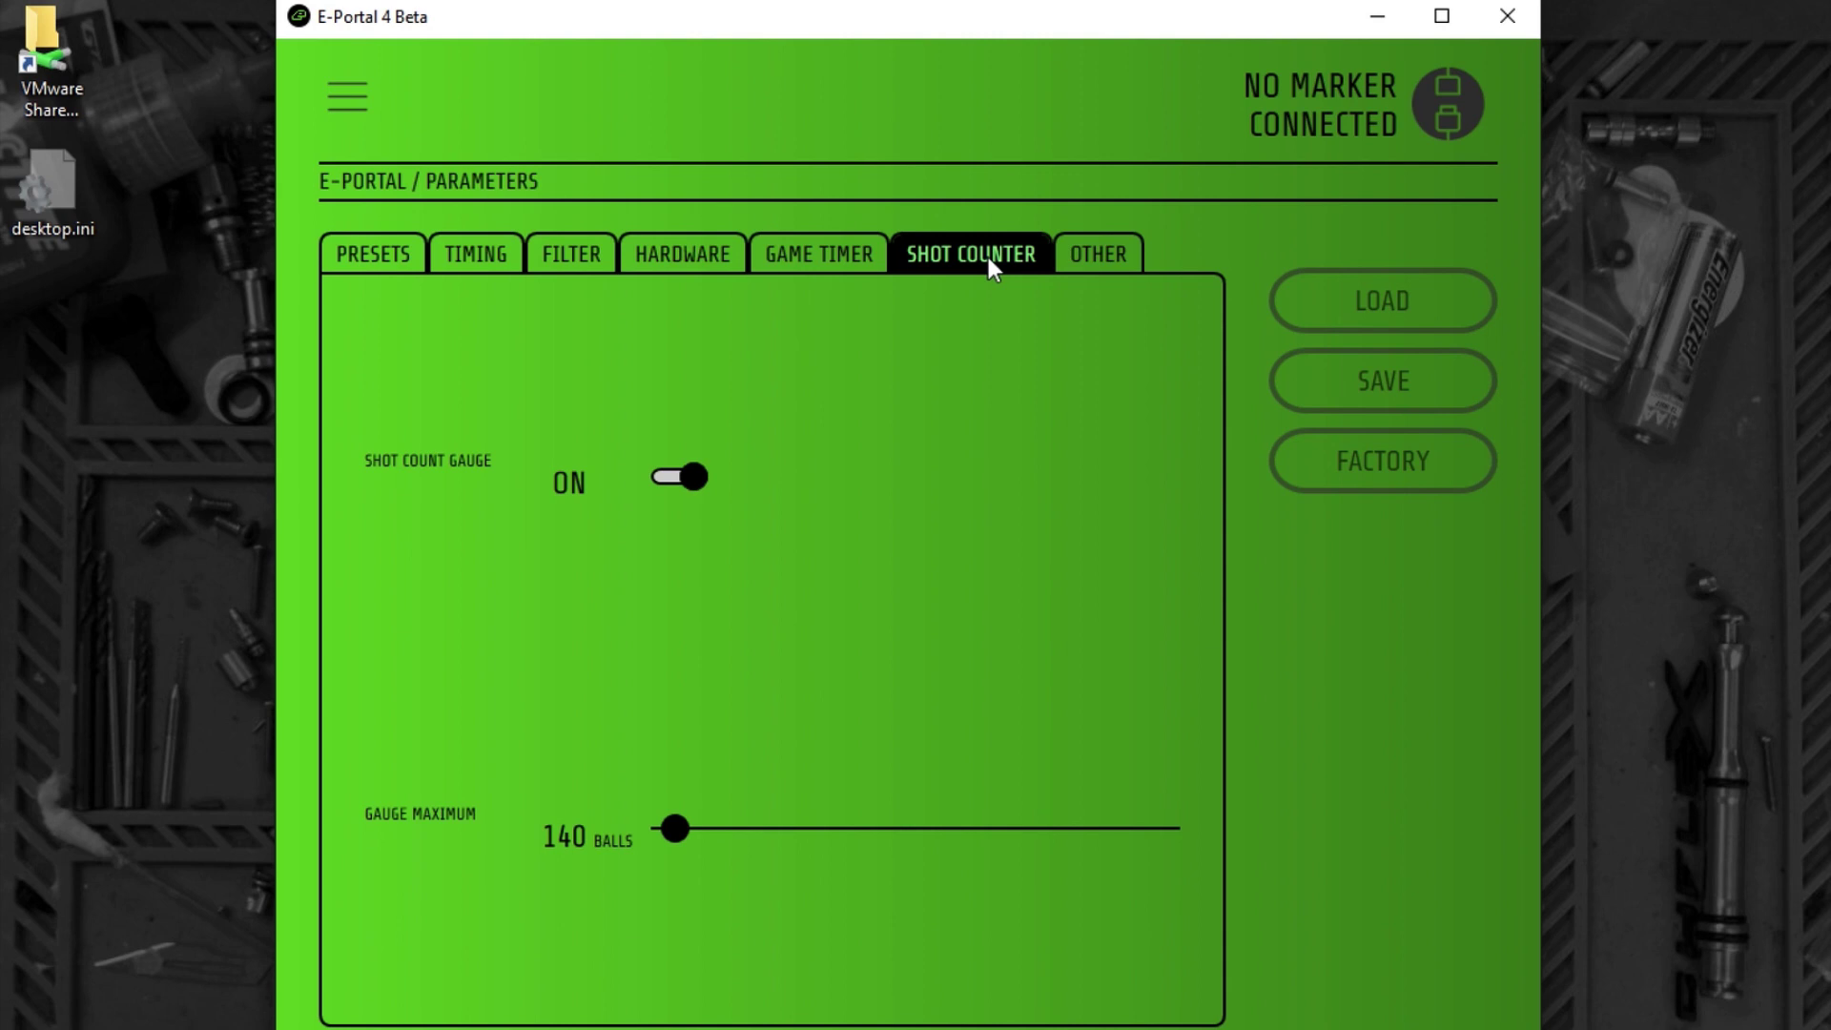
click(1124, 253)
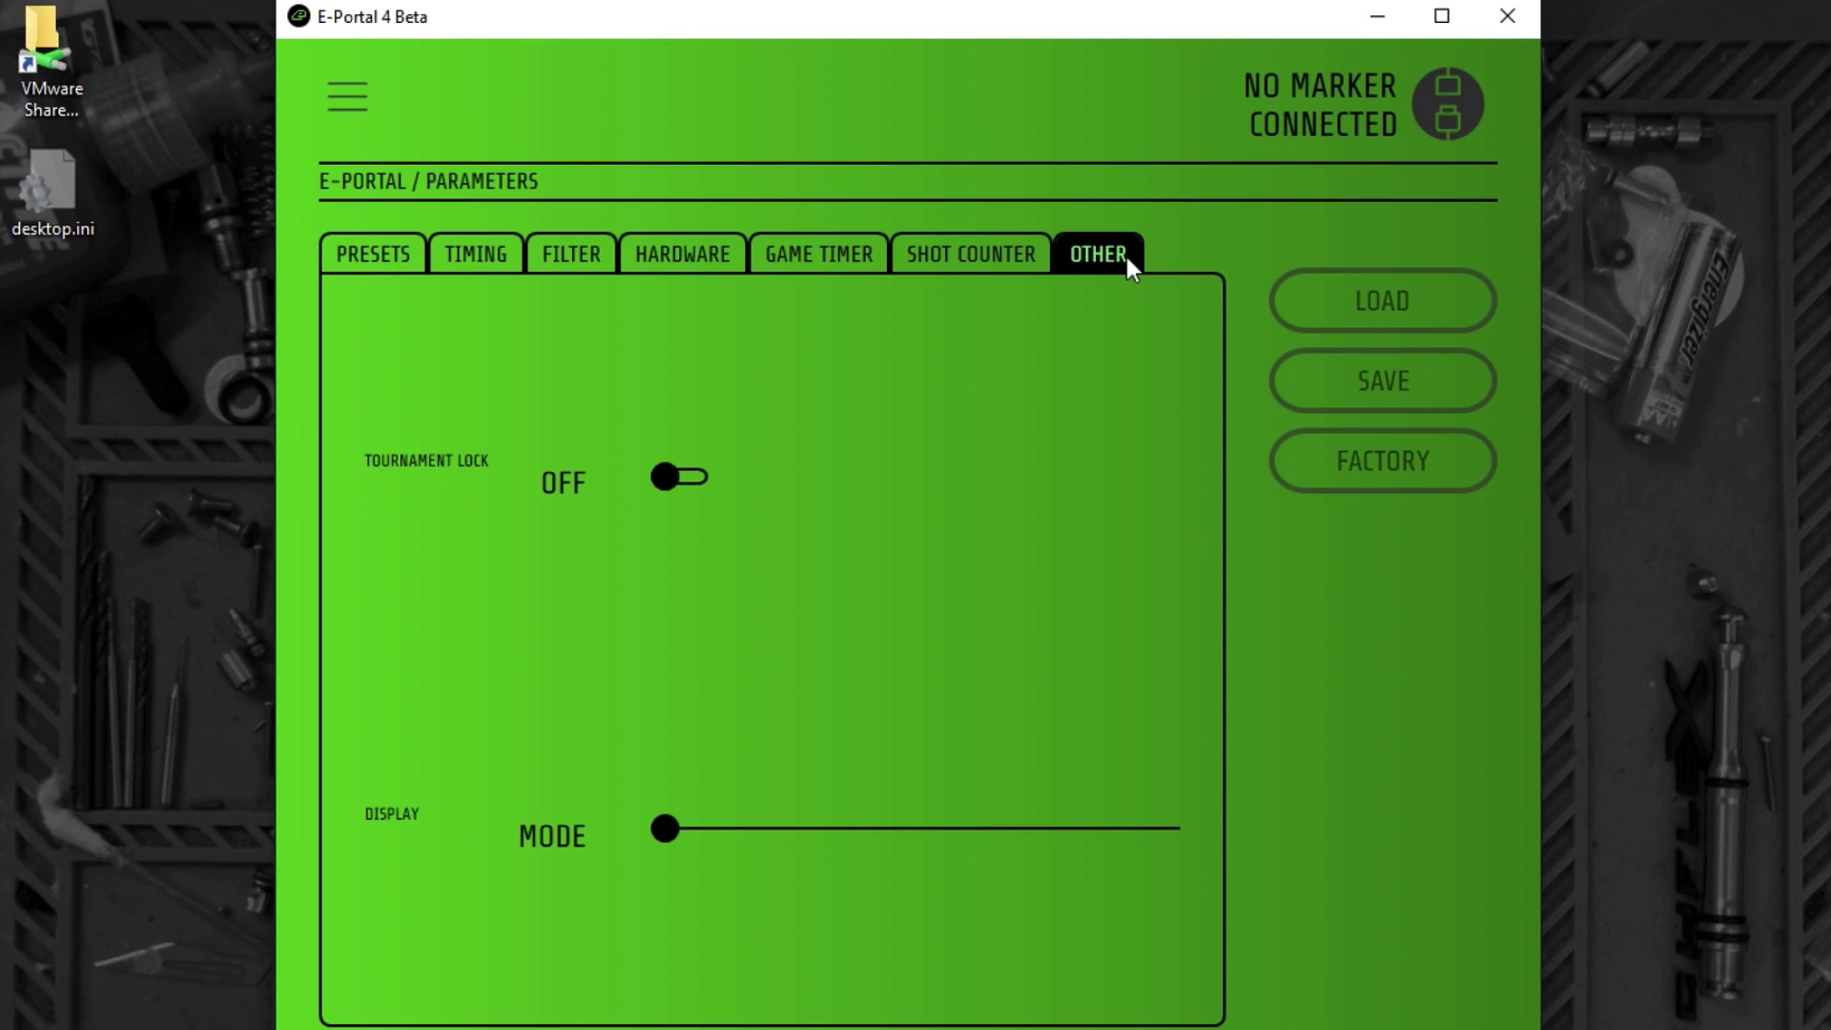
click(417, 262)
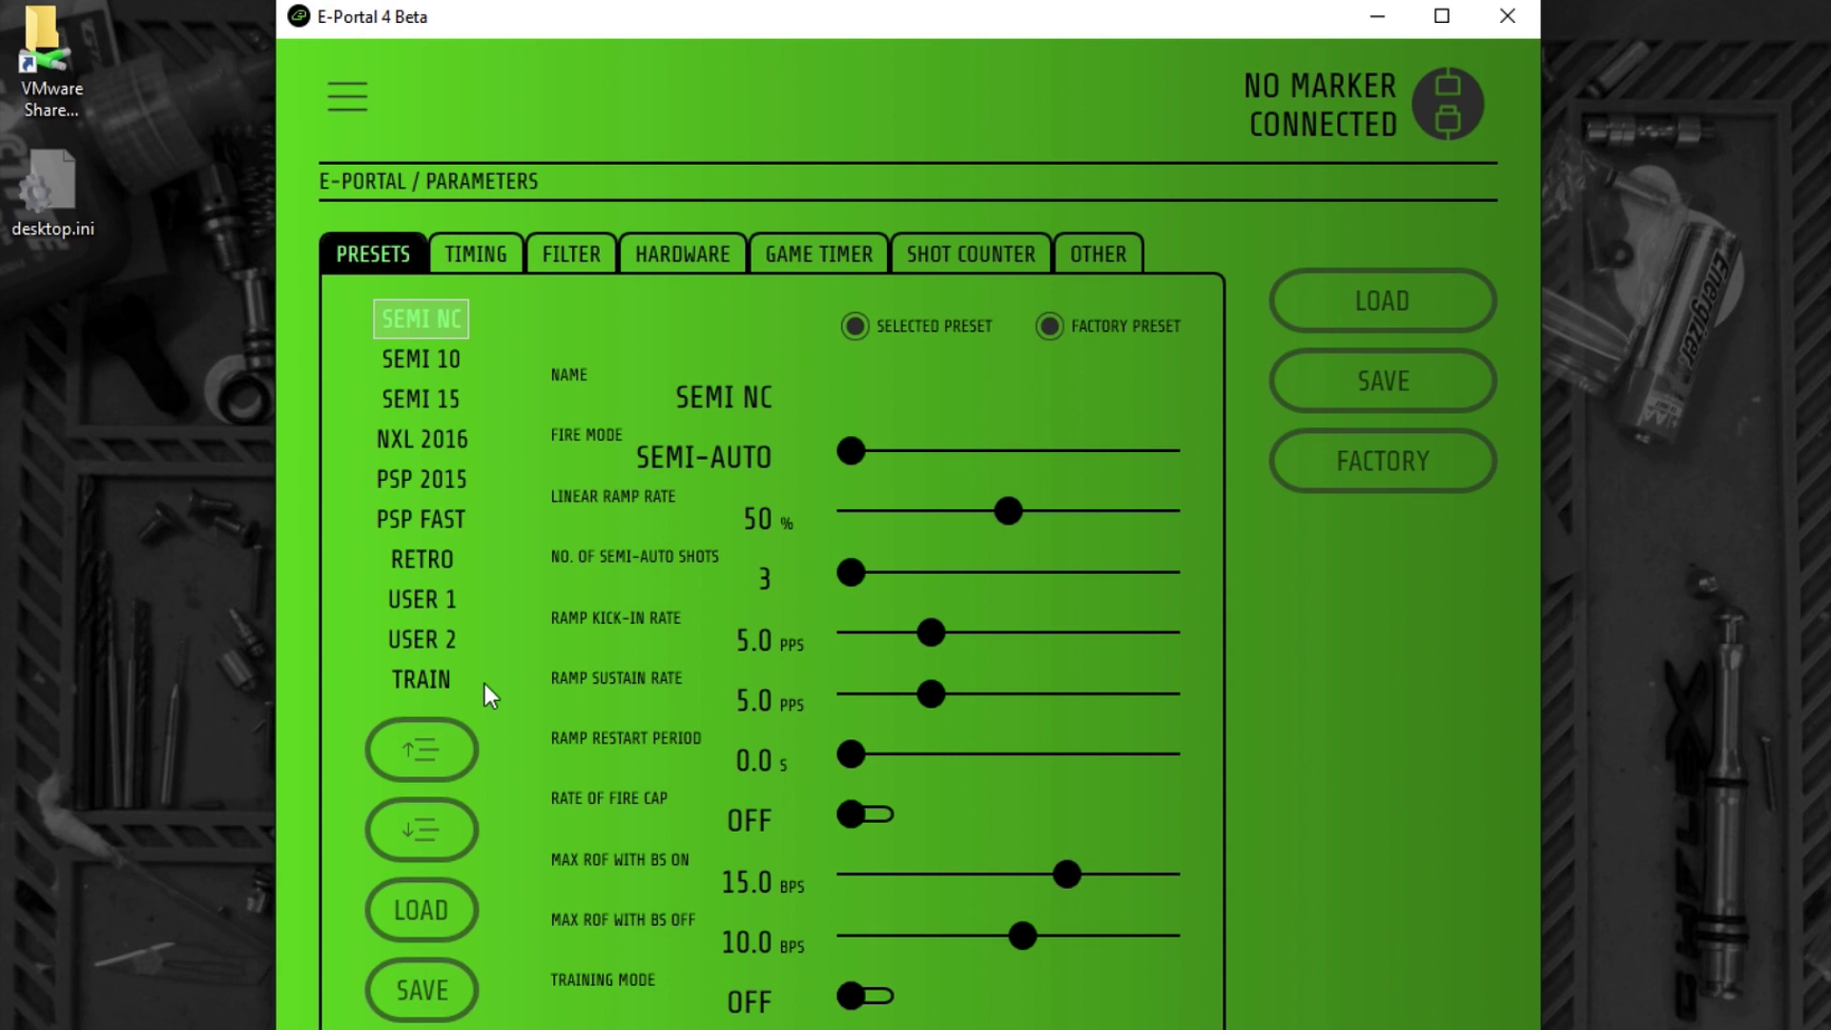
Inspect PSP FAST, changing semi-auto shots to 4 and back to 3, then select USER 1
click(442, 522)
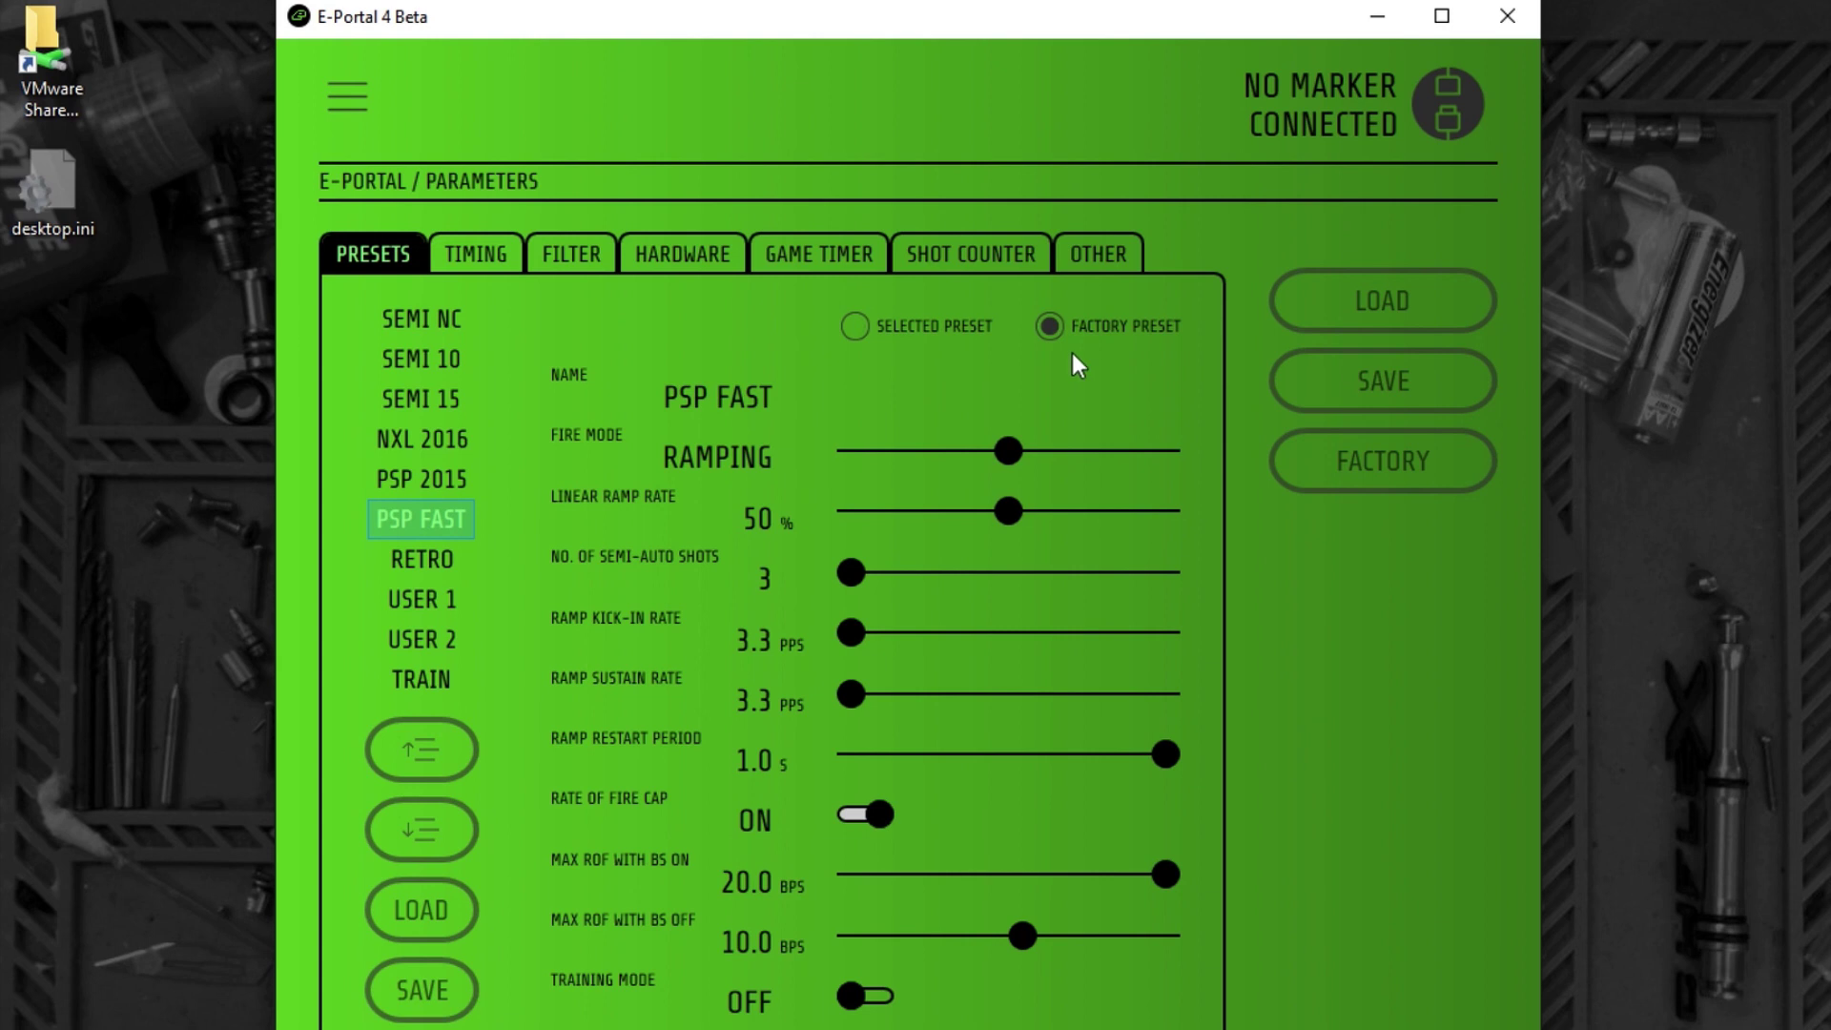
click(863, 568)
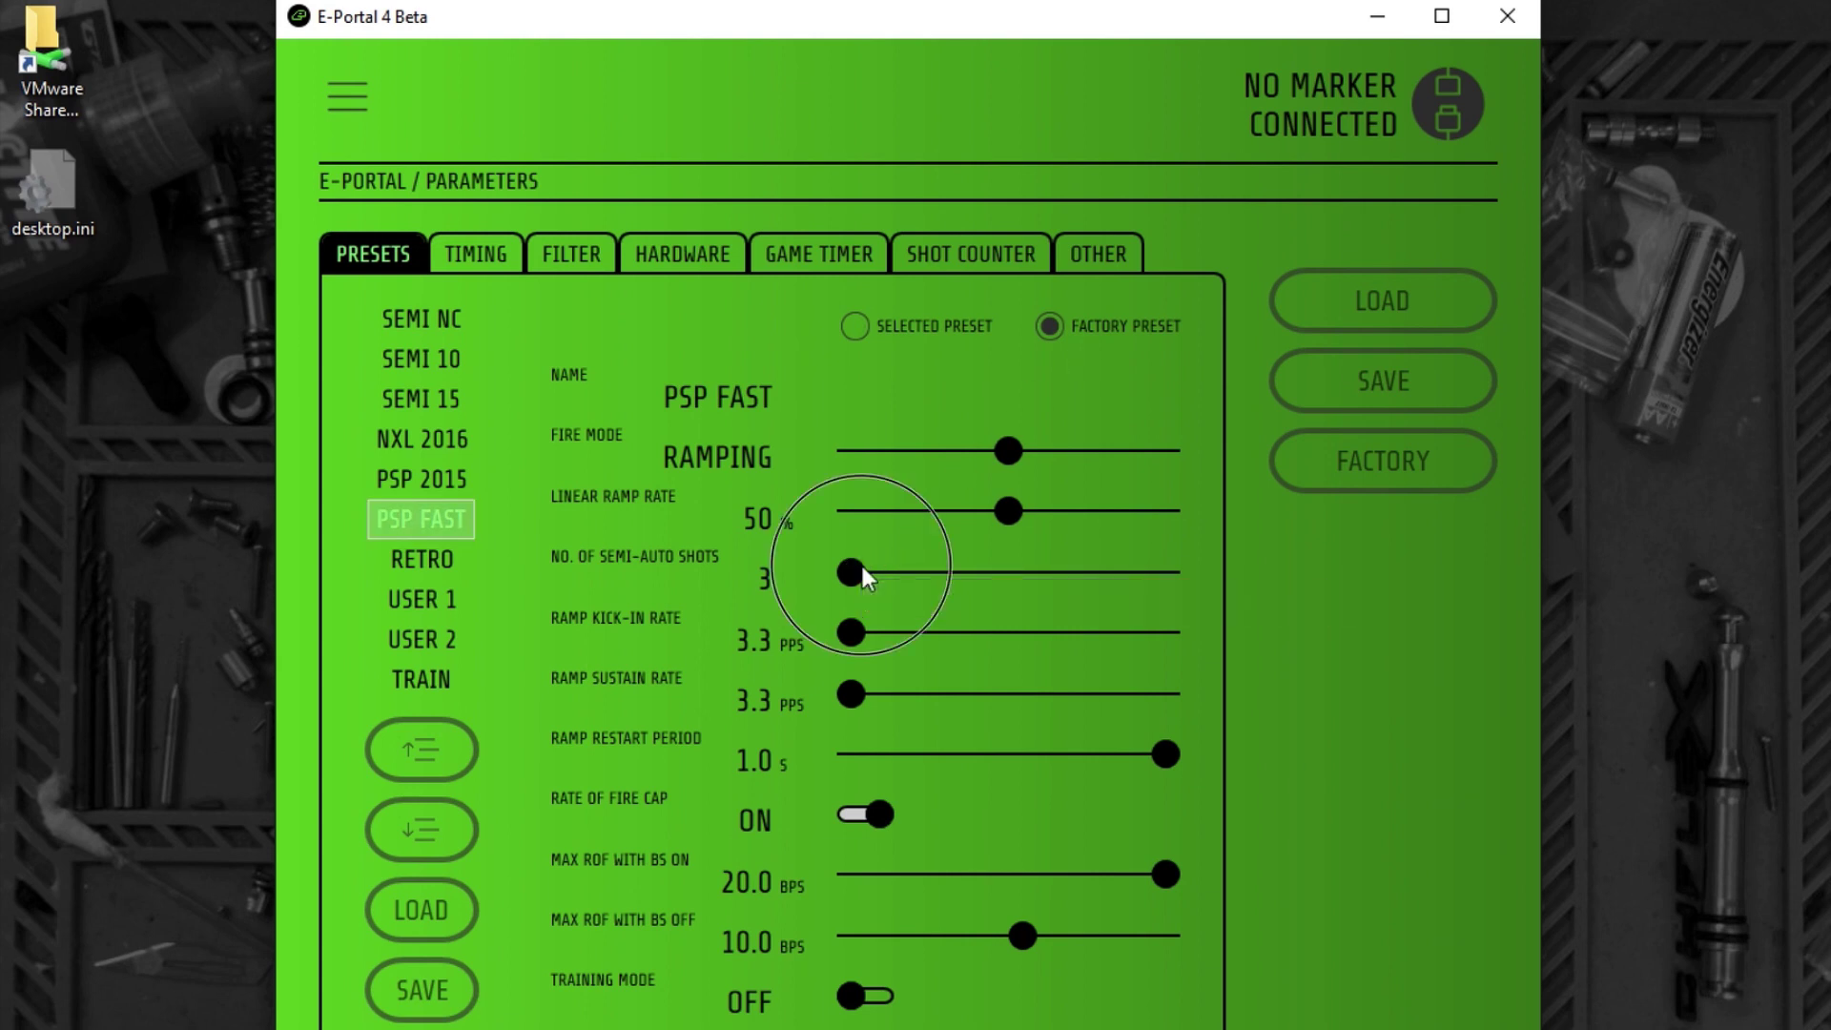
drag(864, 567, 899, 569)
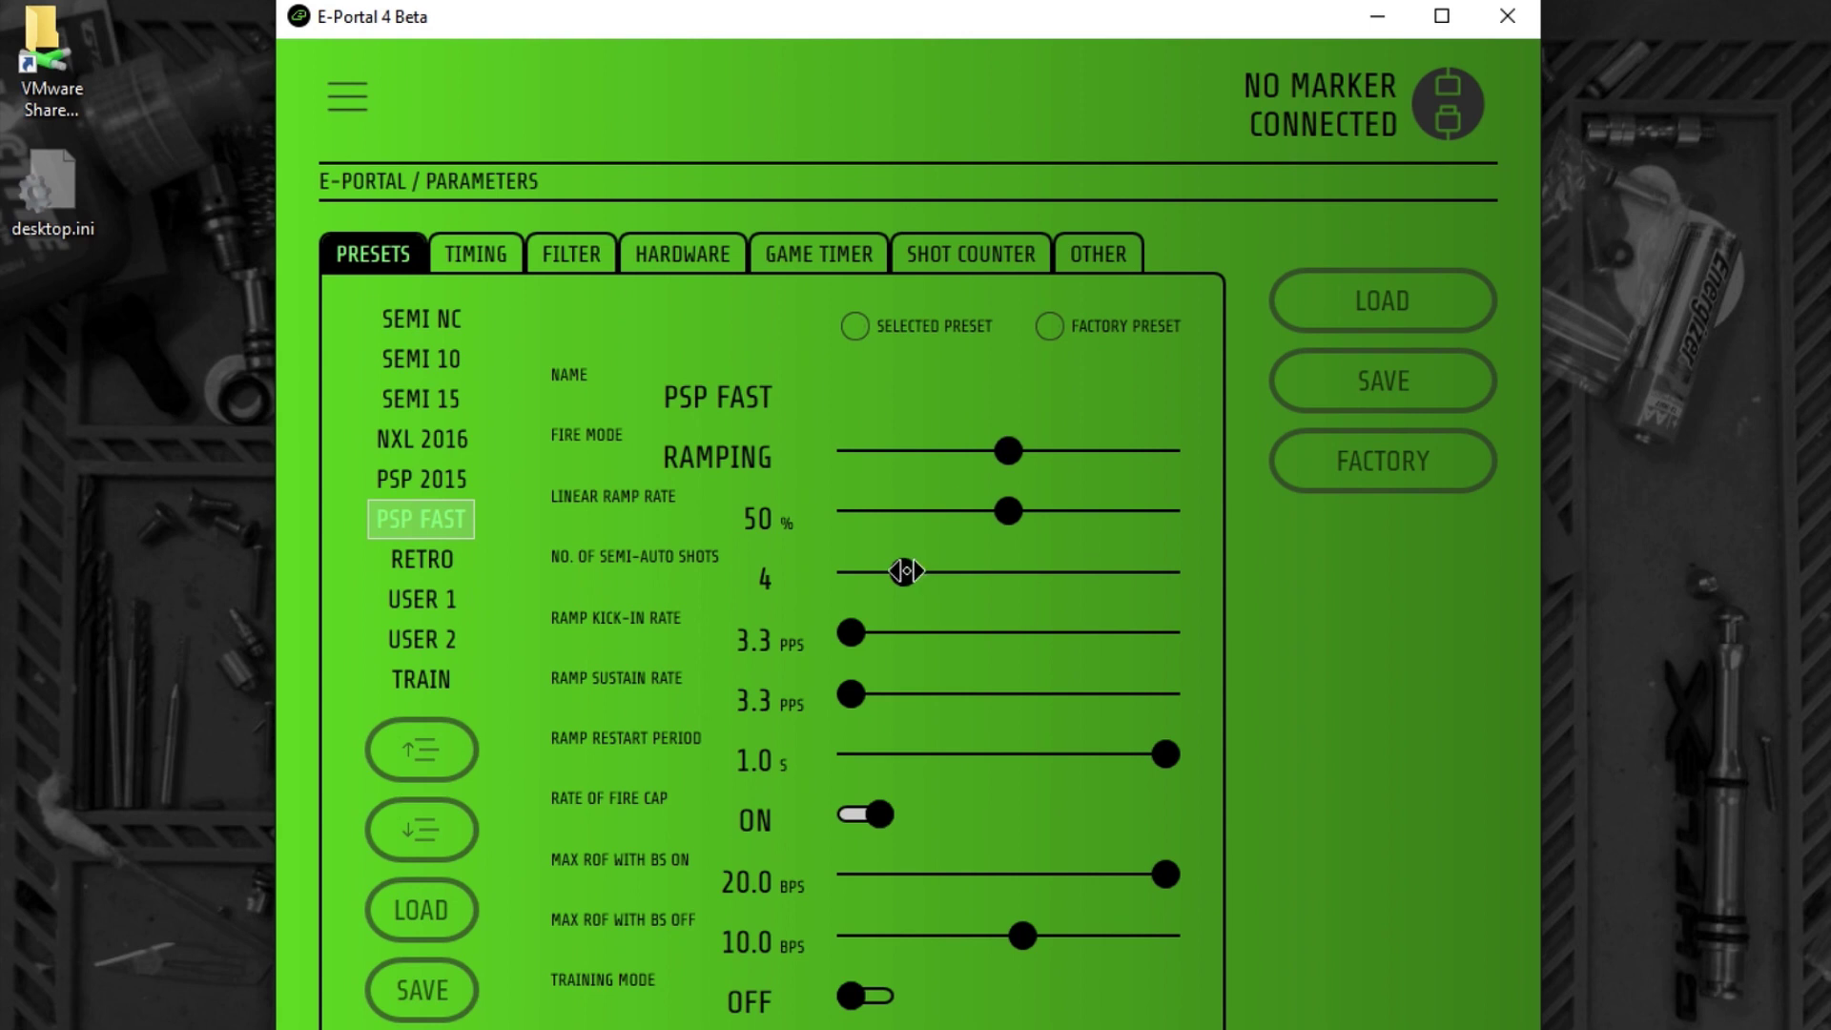
drag(905, 570, 866, 577)
click(411, 600)
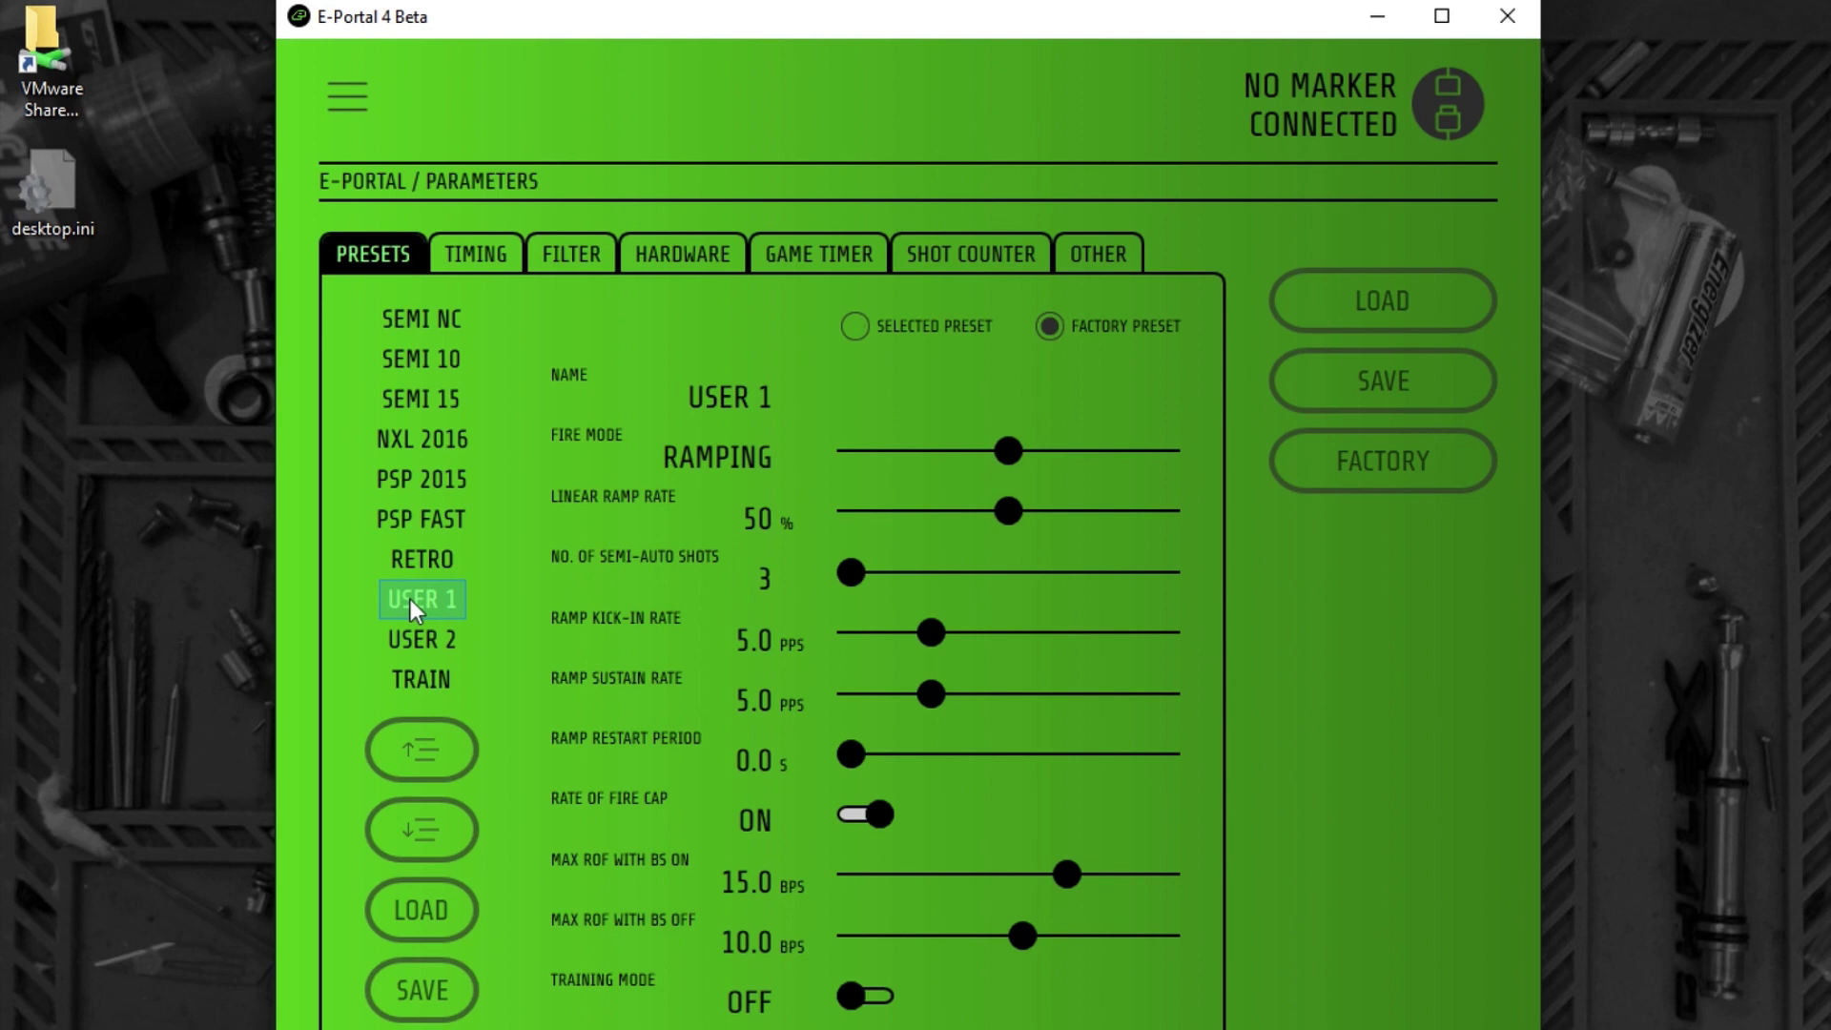
Rename the USER 1 preset to 'MY NXL' using the on-screen keyboard
click(750, 394)
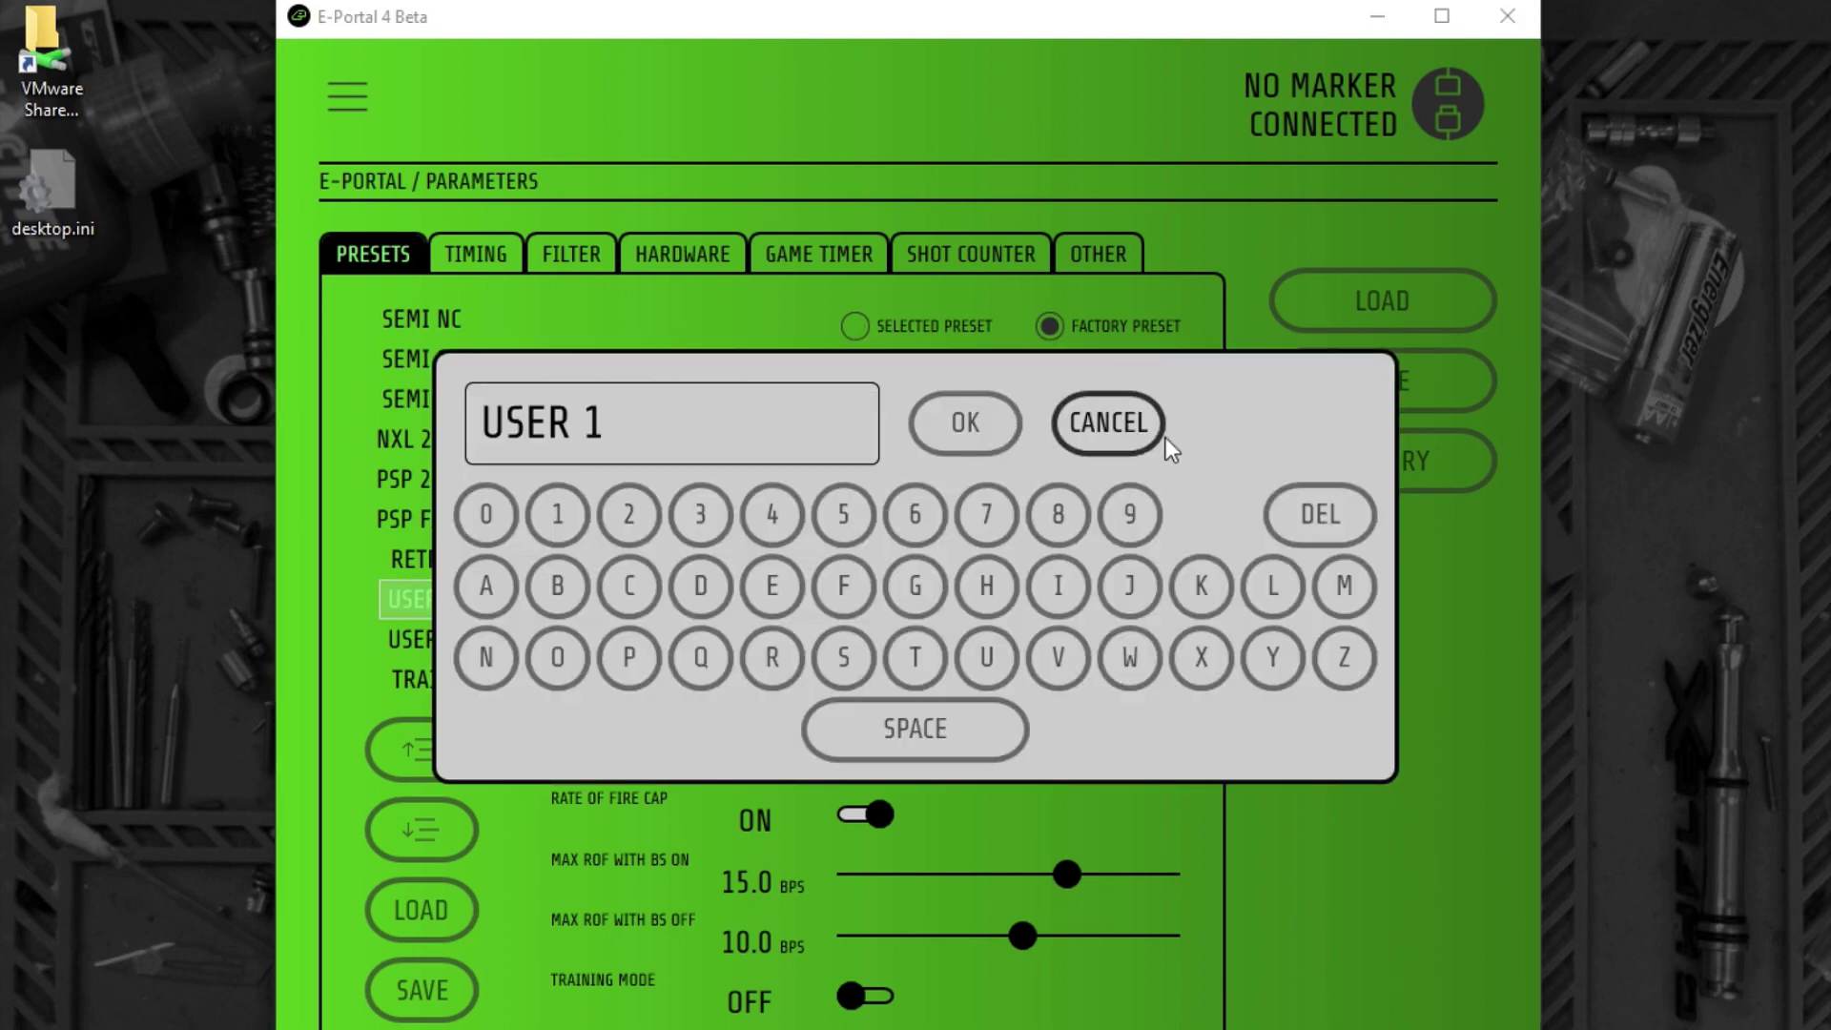
click(1341, 520)
click(1341, 518)
click(1341, 520)
click(1340, 520)
click(1340, 520)
click(1341, 520)
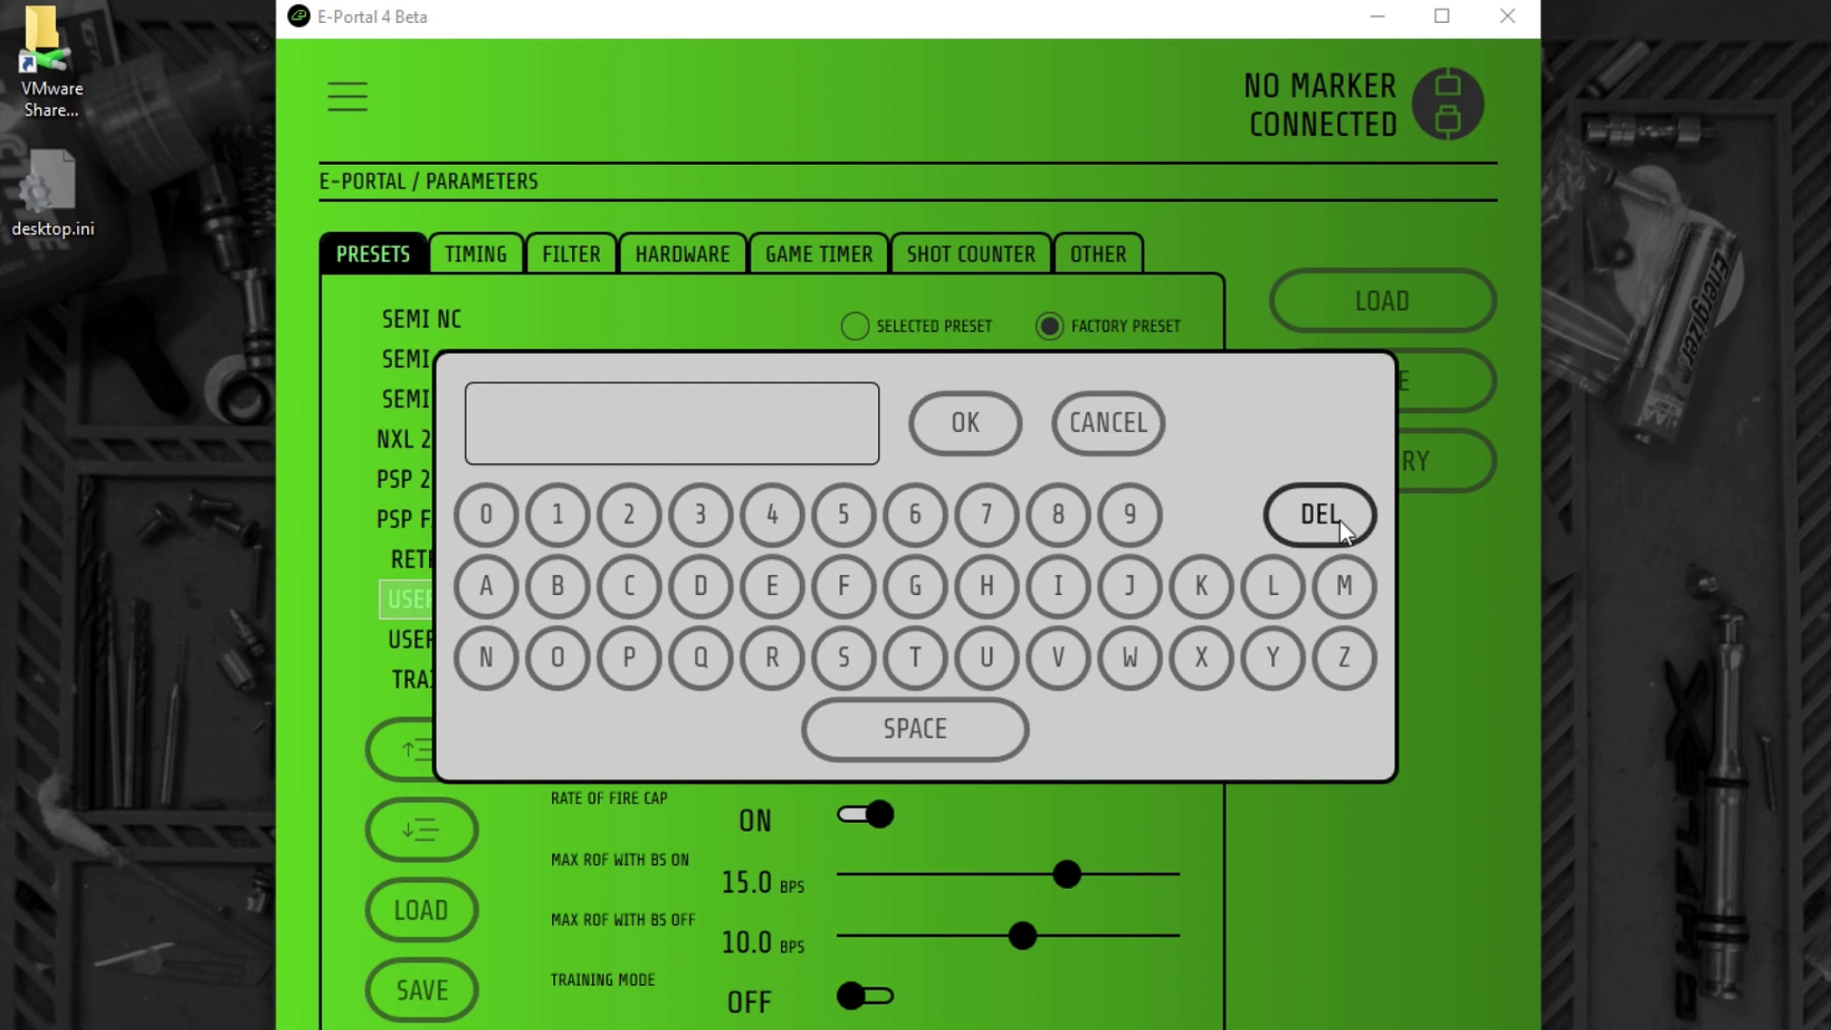
click(1346, 582)
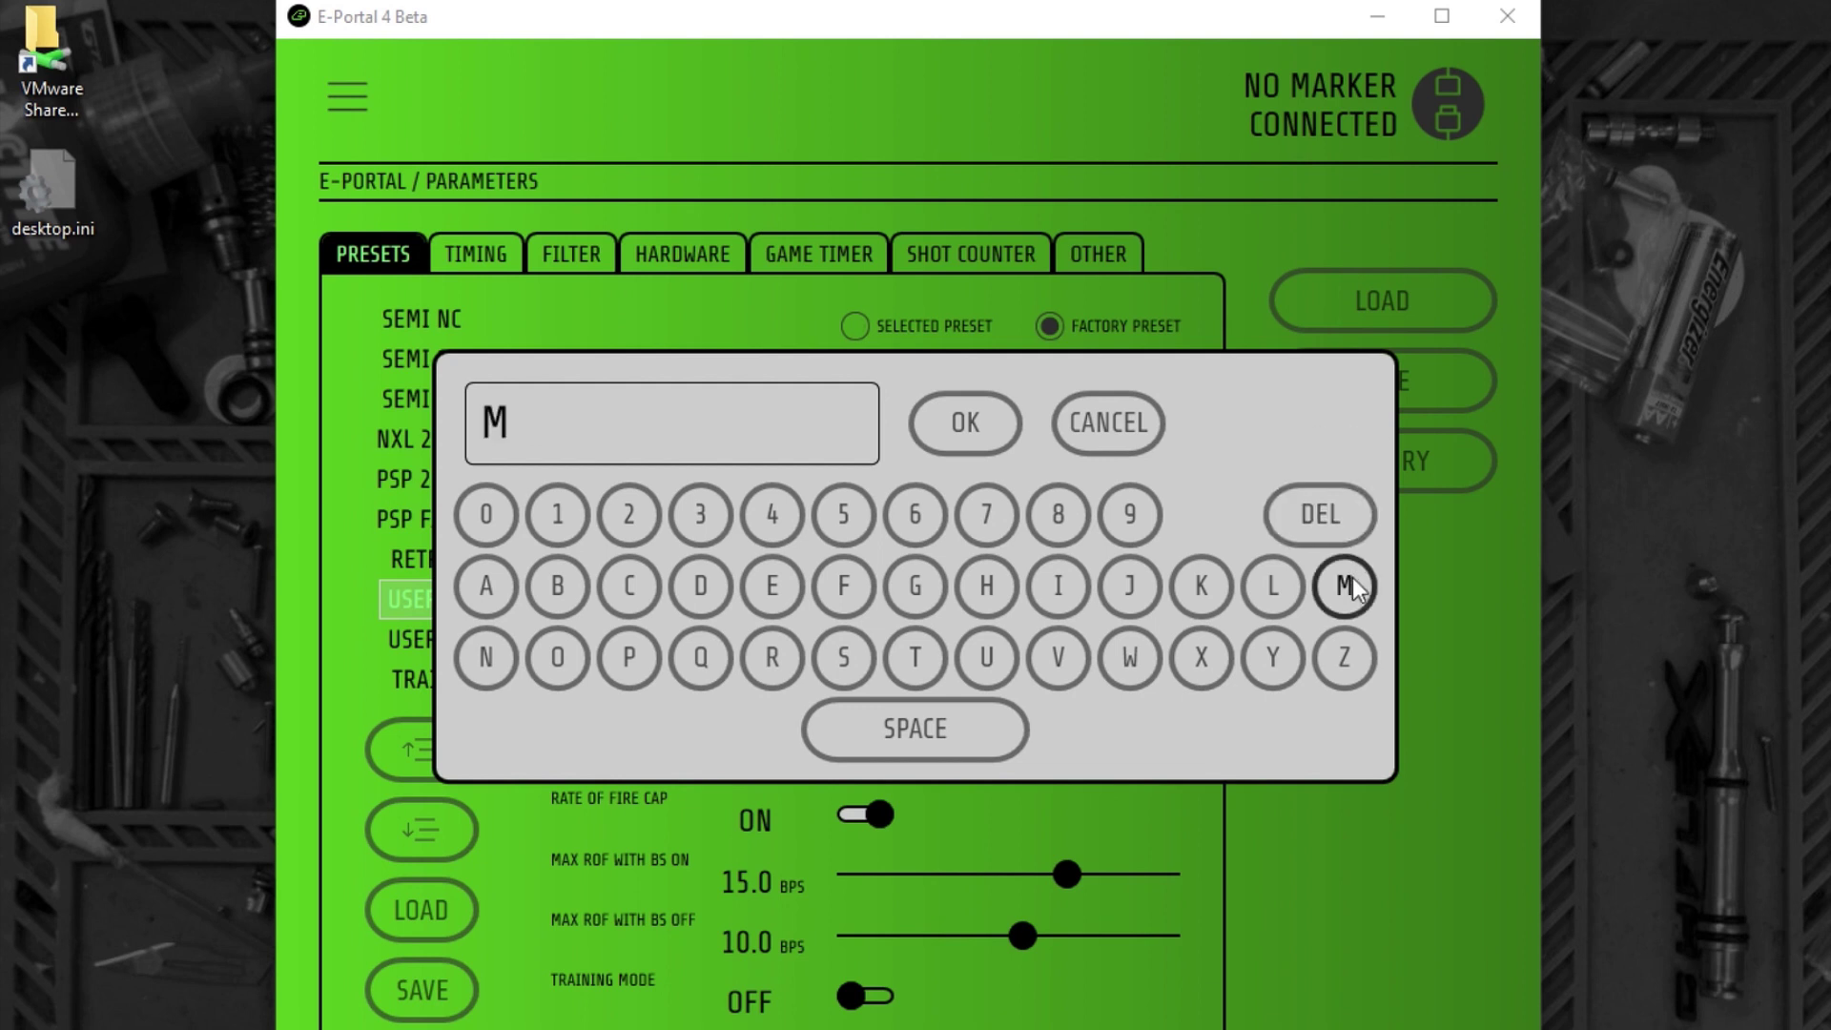
click(1277, 659)
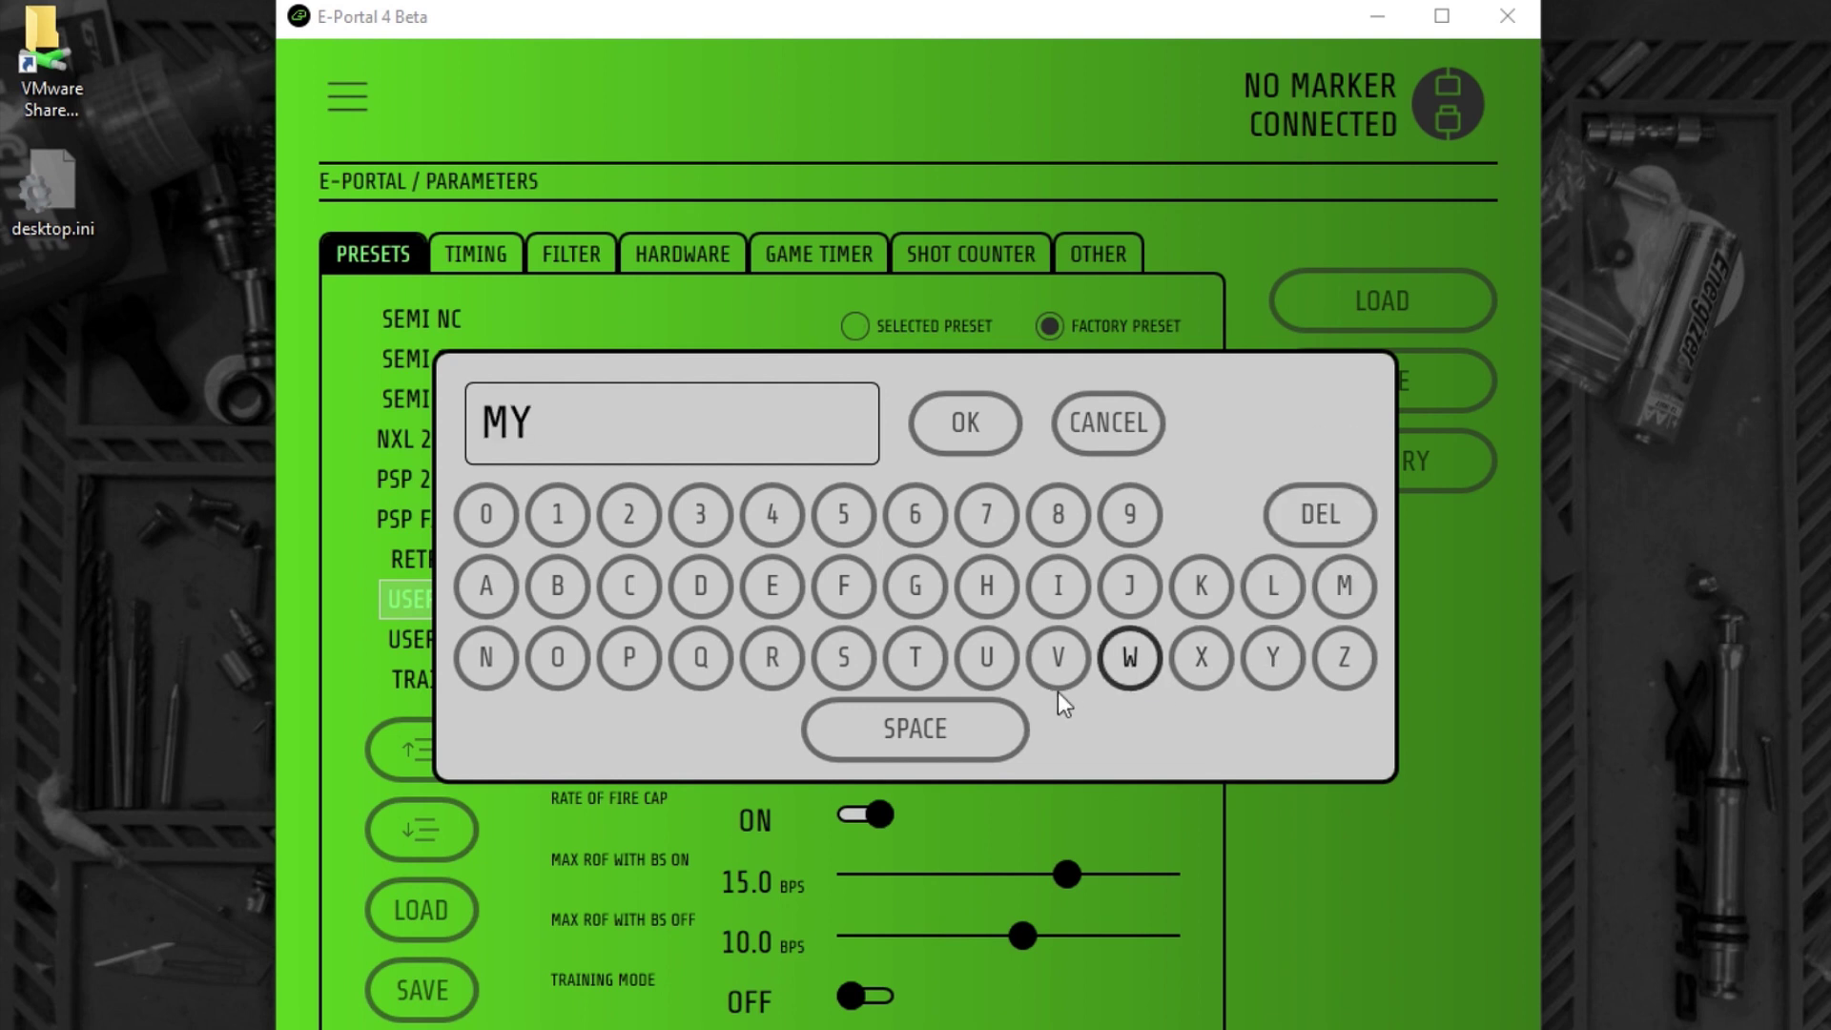
click(917, 731)
click(485, 659)
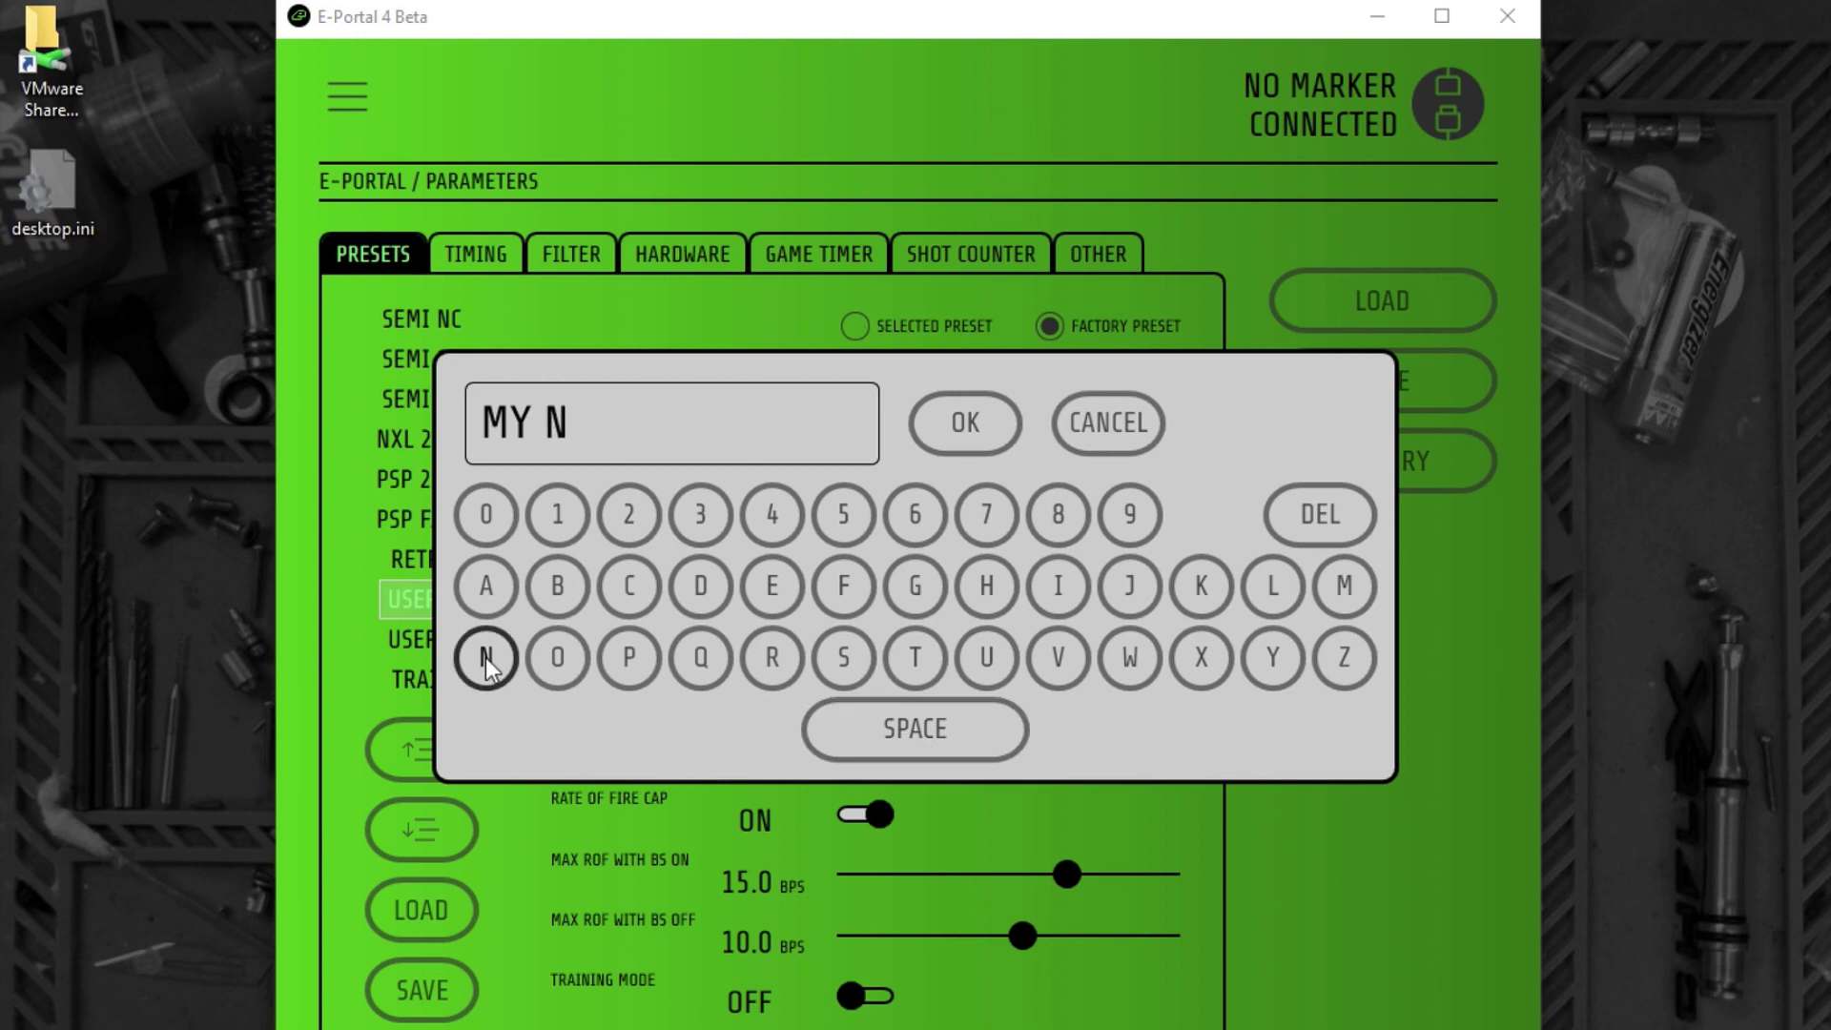
click(1203, 660)
click(1278, 586)
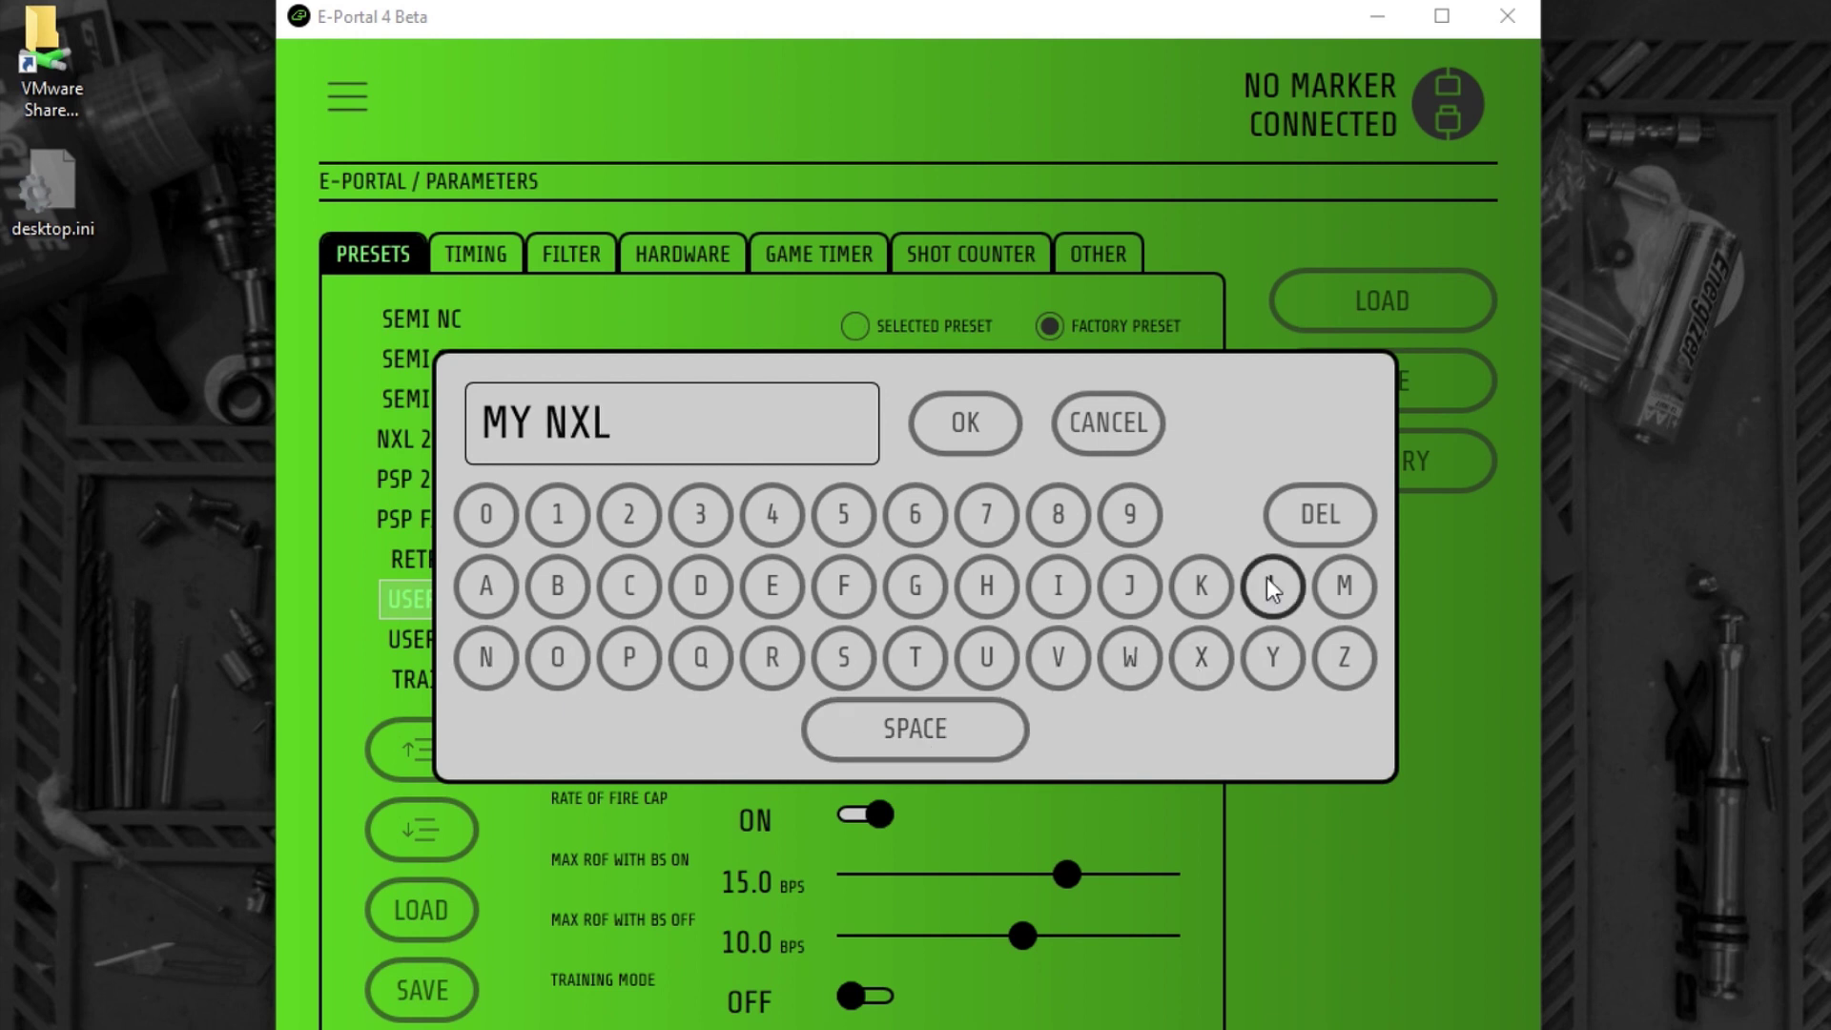
click(946, 433)
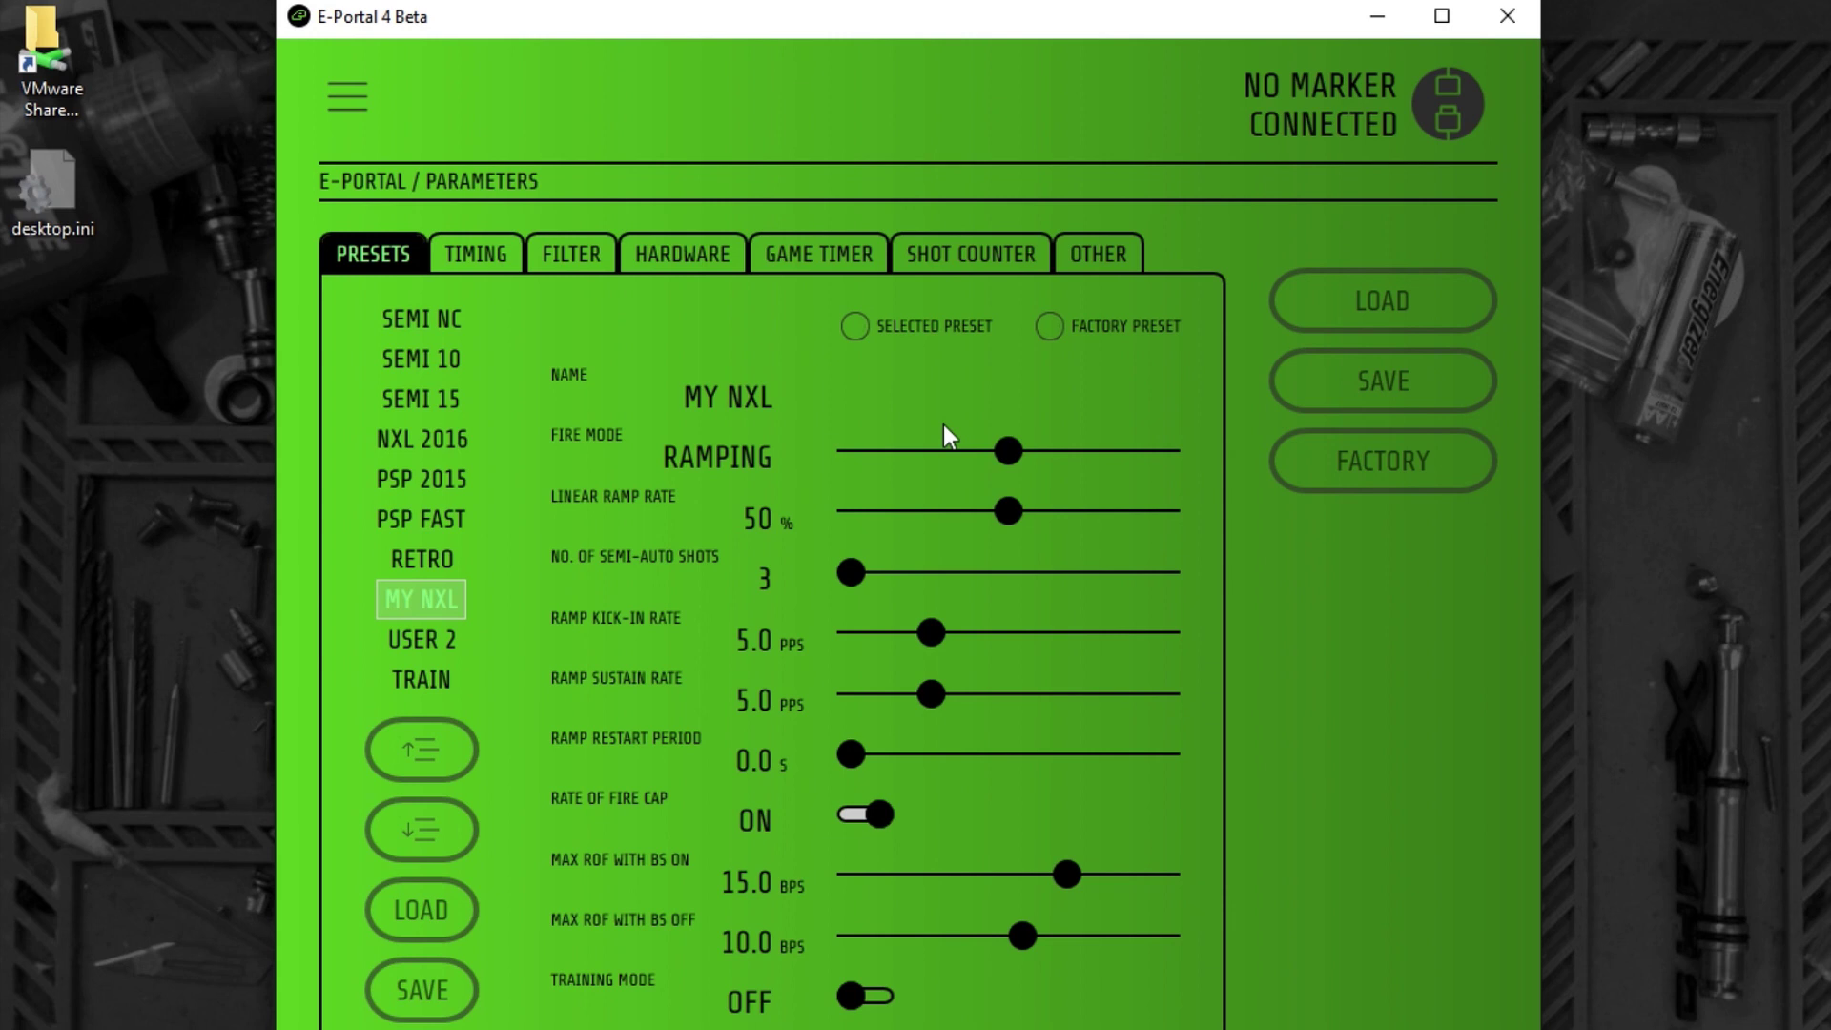
Set MY NXL's max rate of fire to 10.3 BPS for both BS on and BS off
drag(1065, 872, 975, 877)
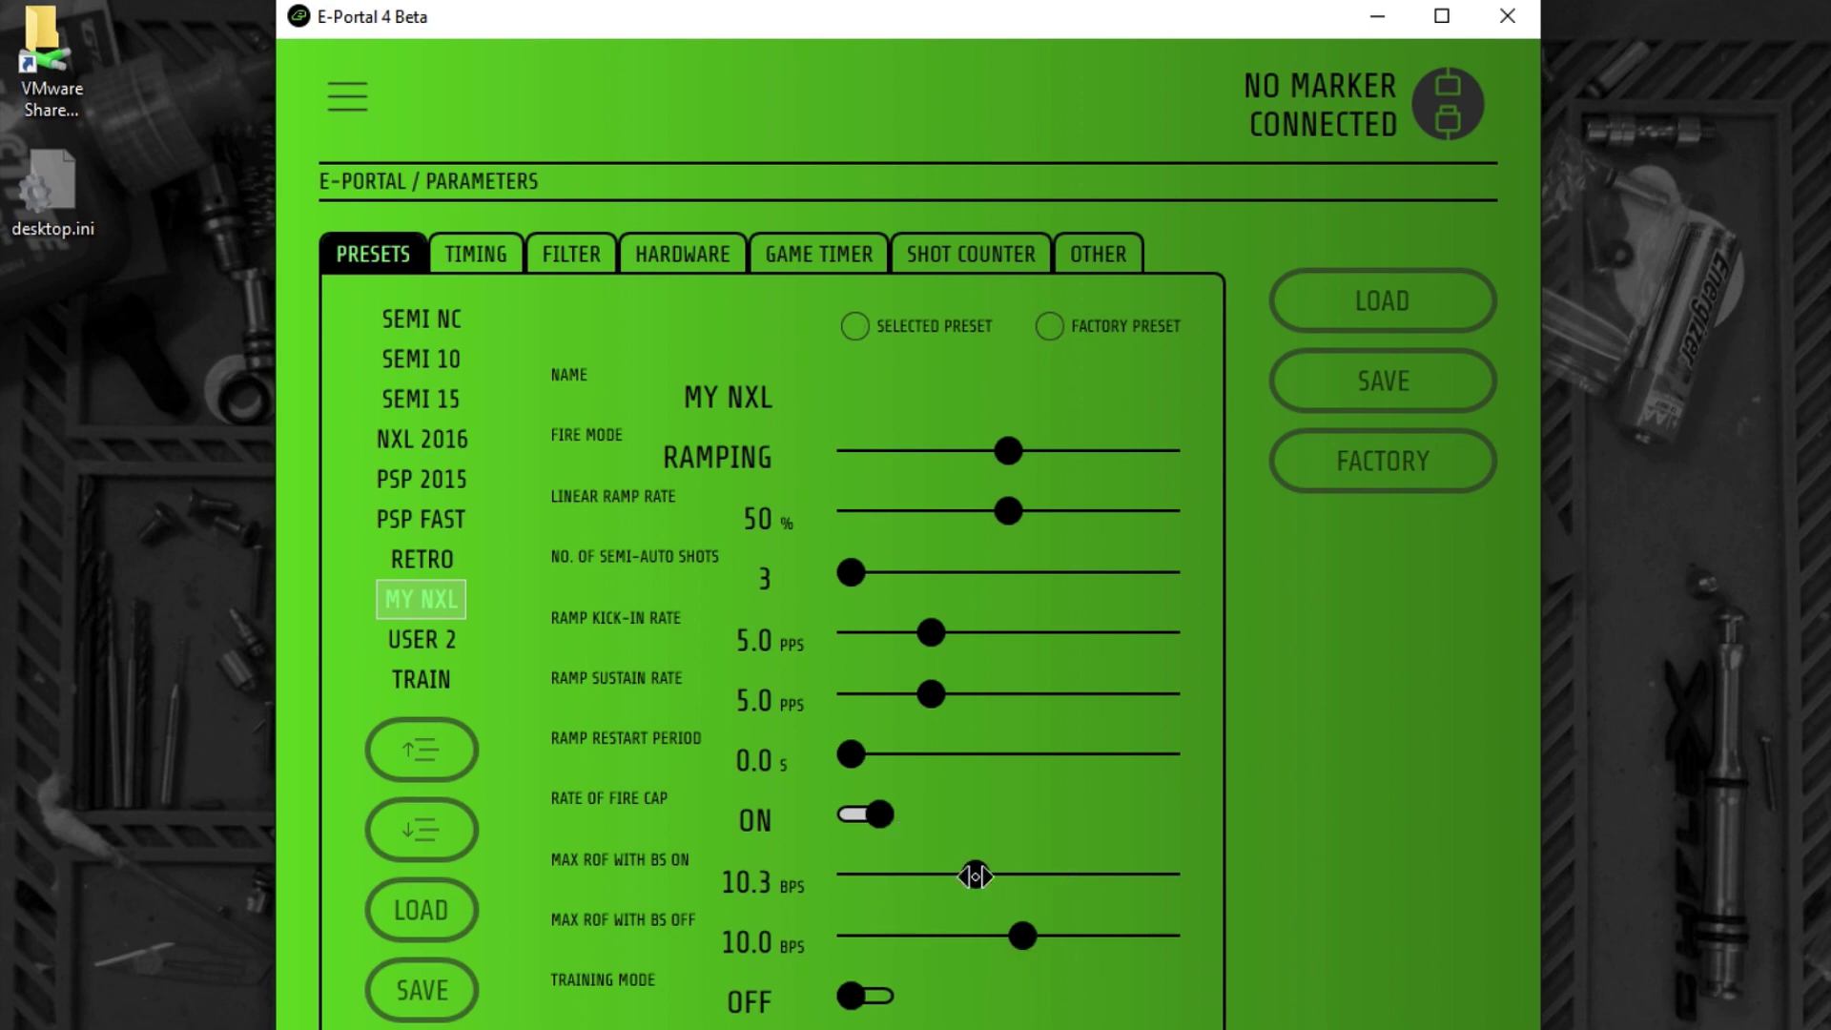
drag(1026, 939, 1032, 937)
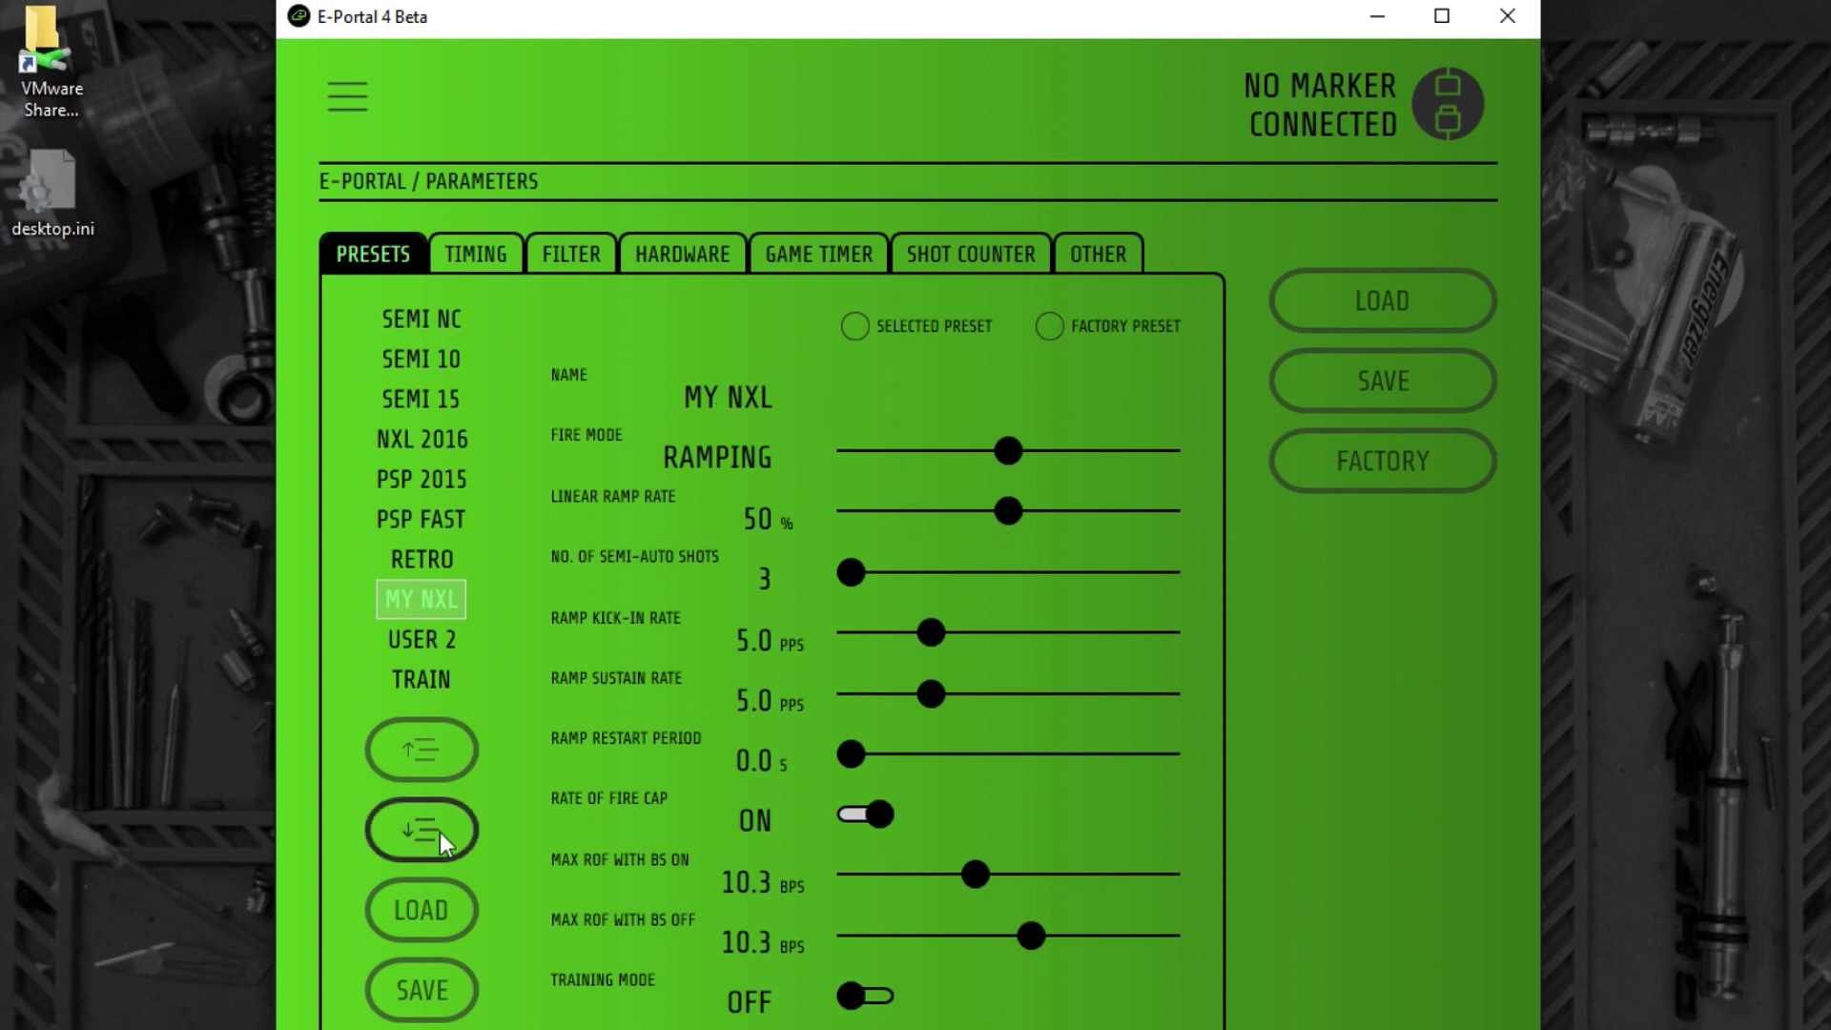
Save the presets to a file named 'mynewnxl' in the datafiles folder
click(431, 994)
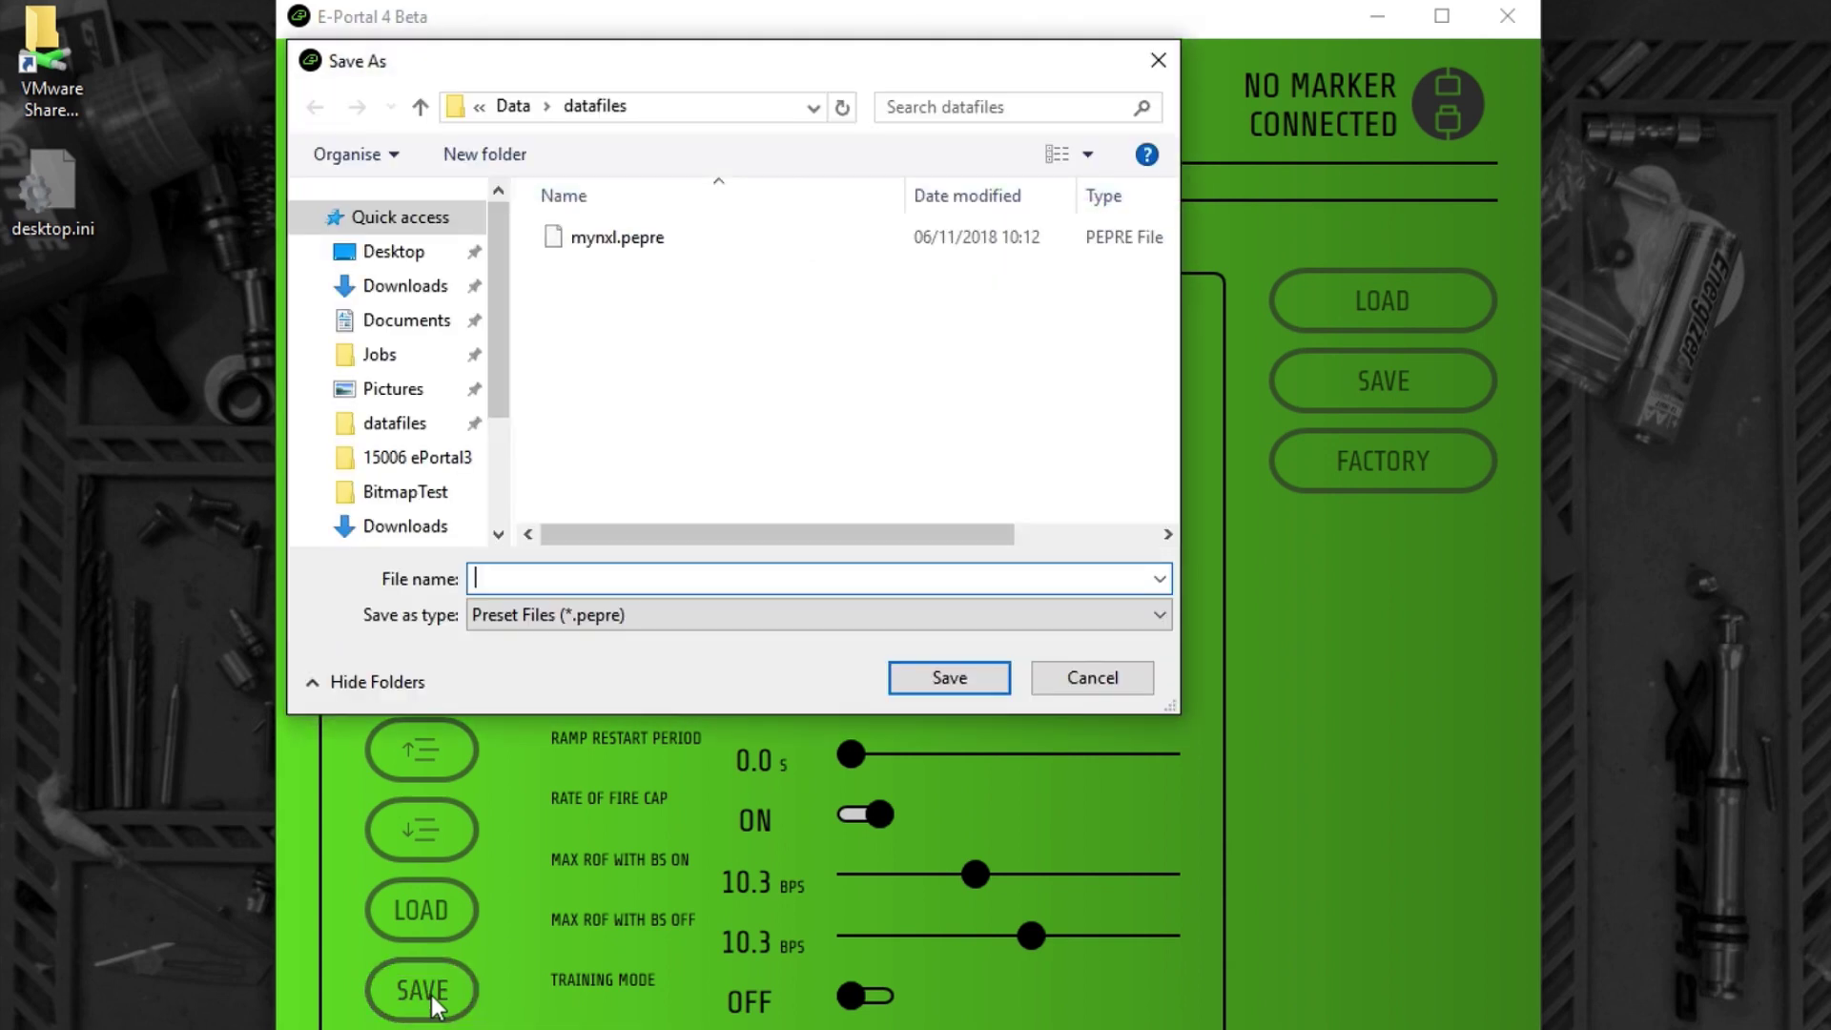
text(my)
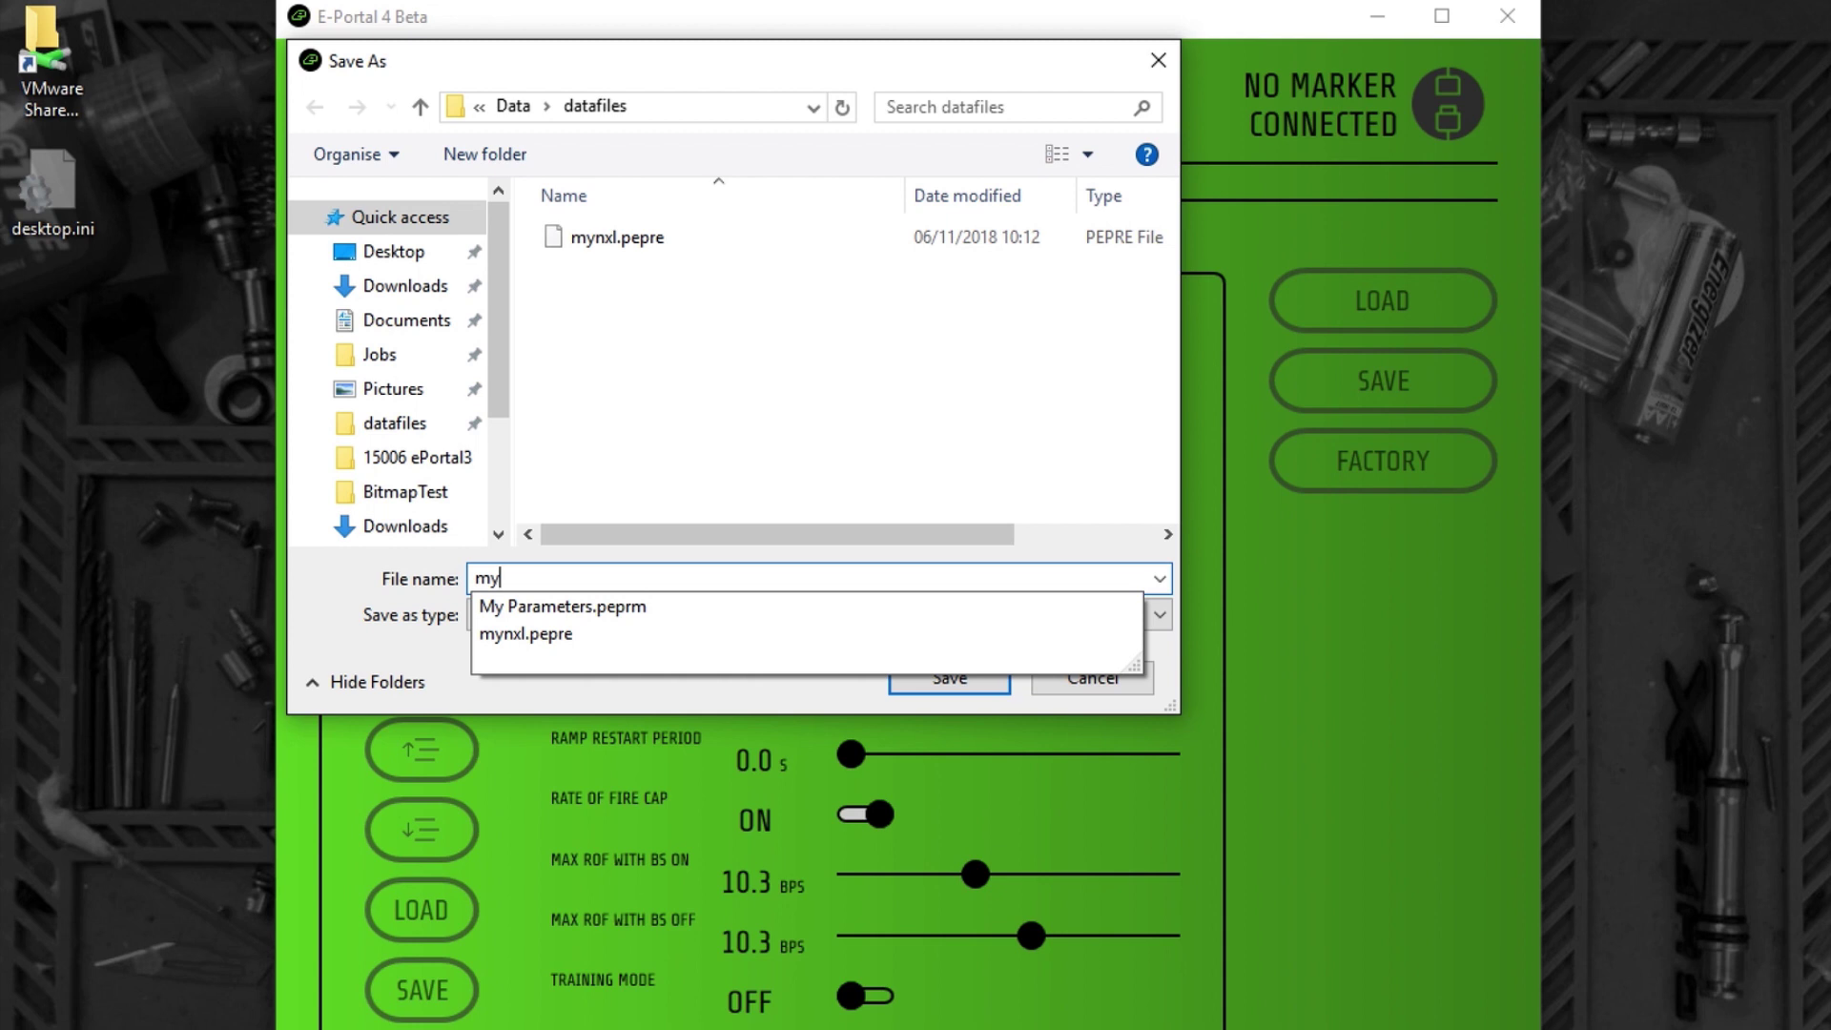
text(new)
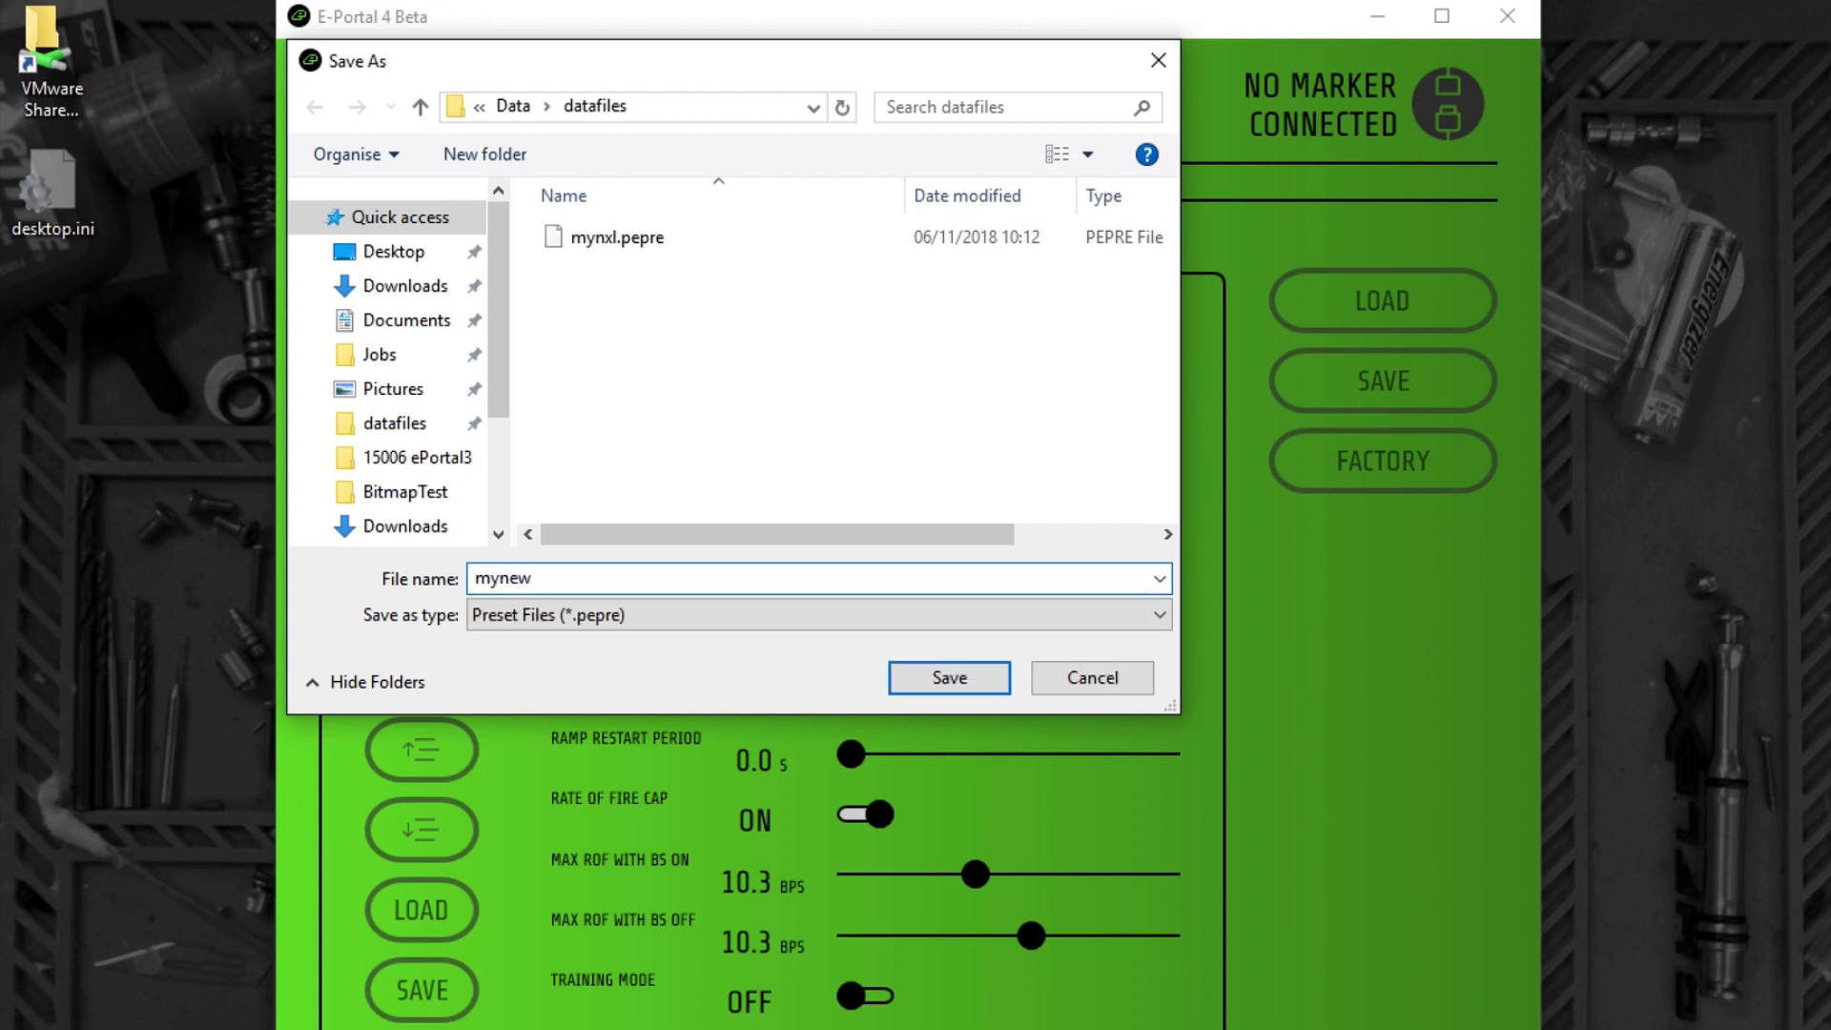
text(nxl)
click(951, 678)
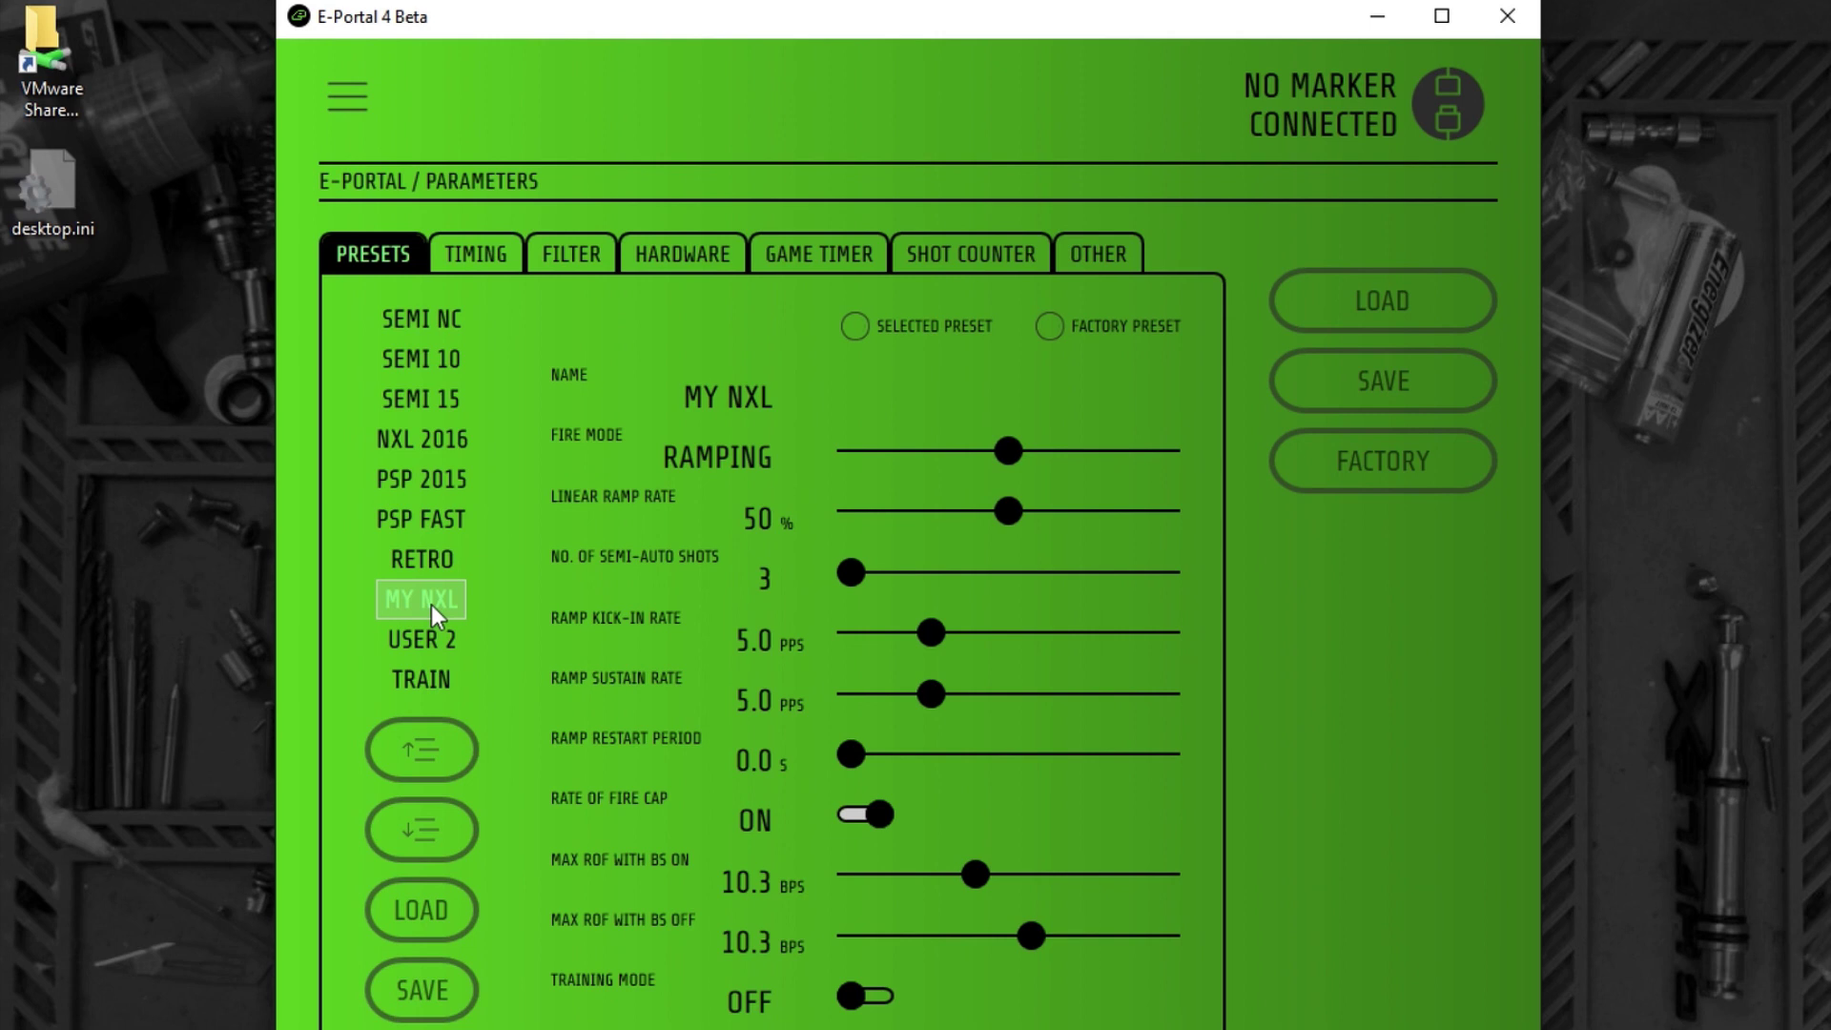
Move MY NXL above SEMI NC to the top of the list, then connect the Geo CS2 marker
click(459, 756)
click(460, 757)
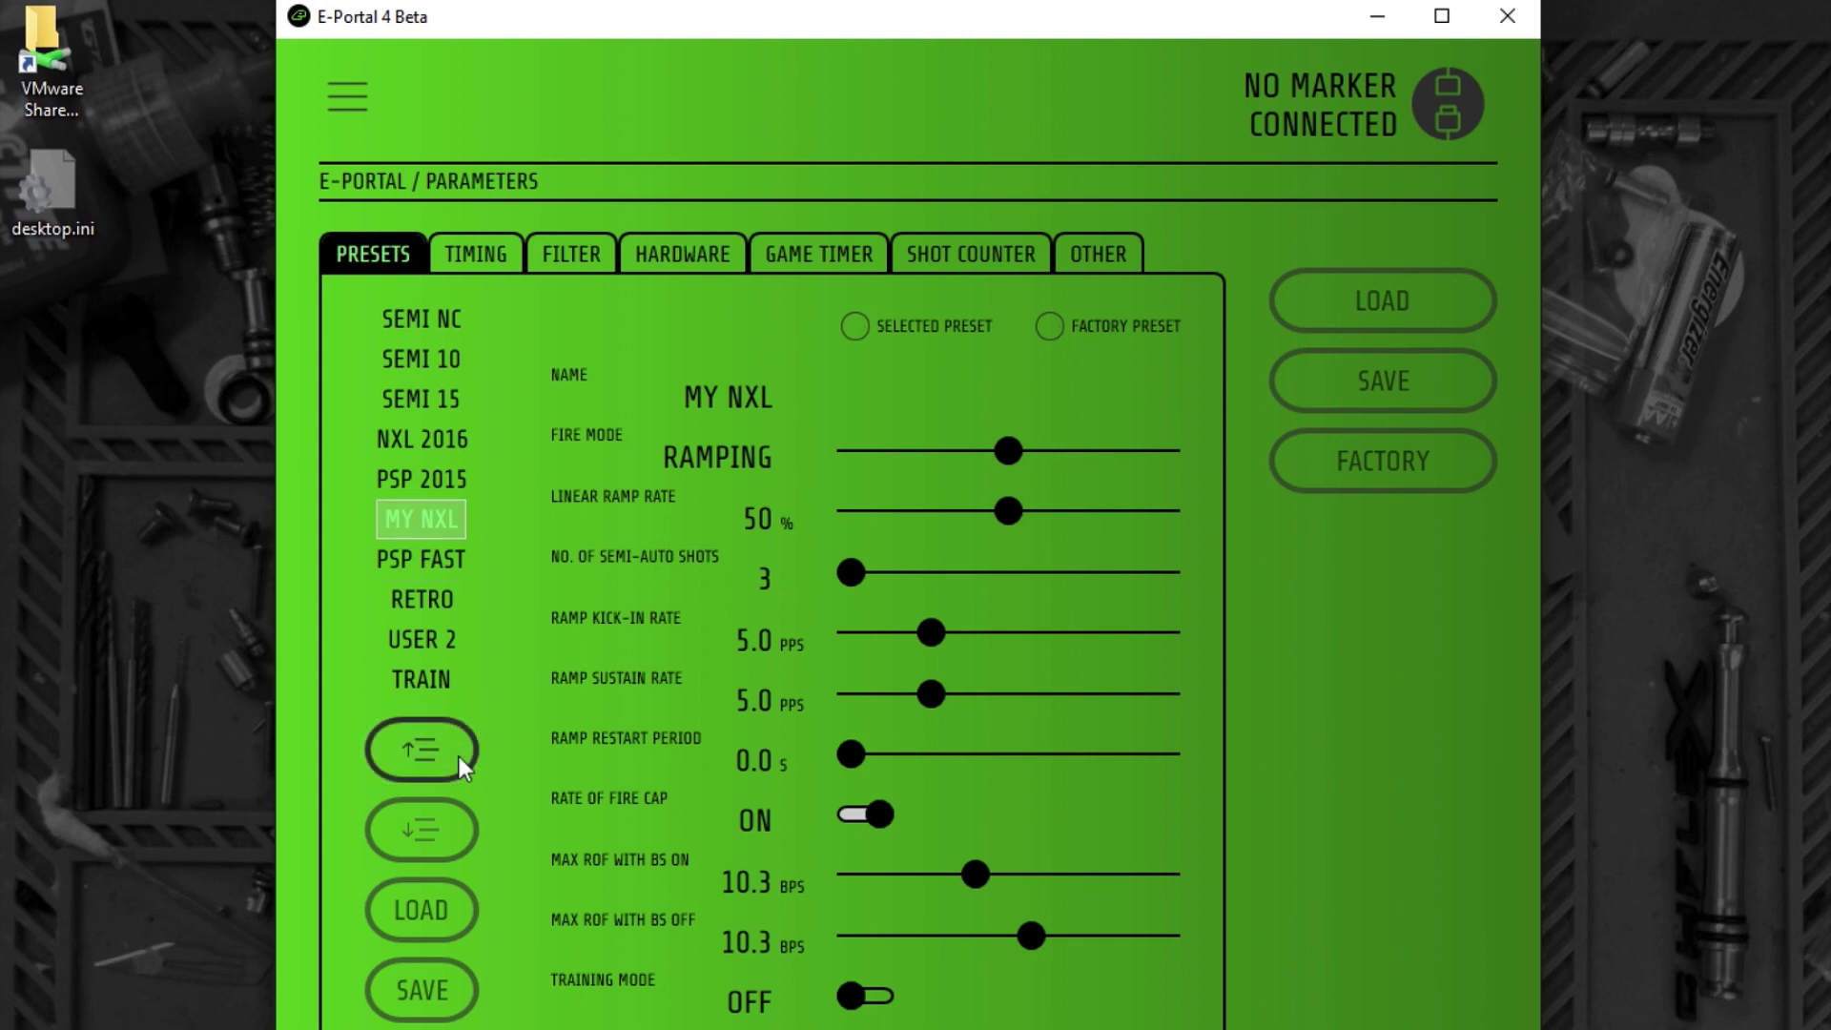
click(460, 757)
click(459, 758)
click(459, 757)
click(460, 758)
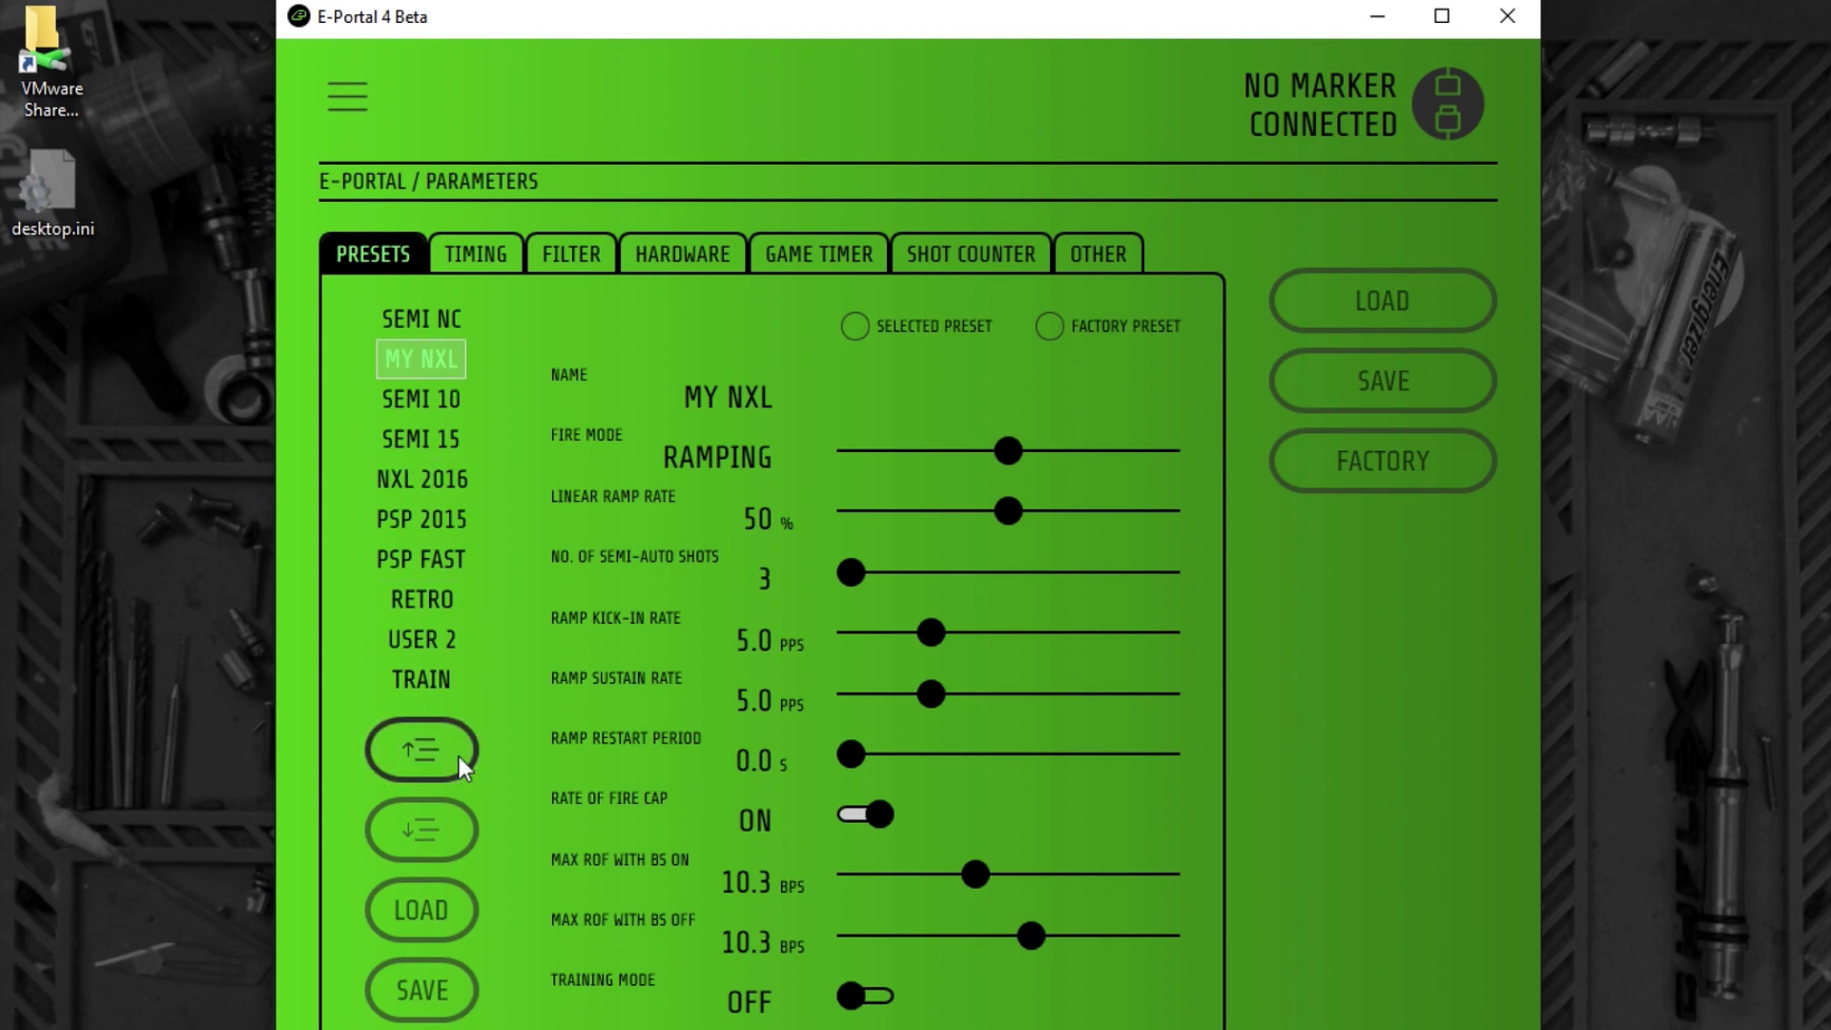
click(459, 756)
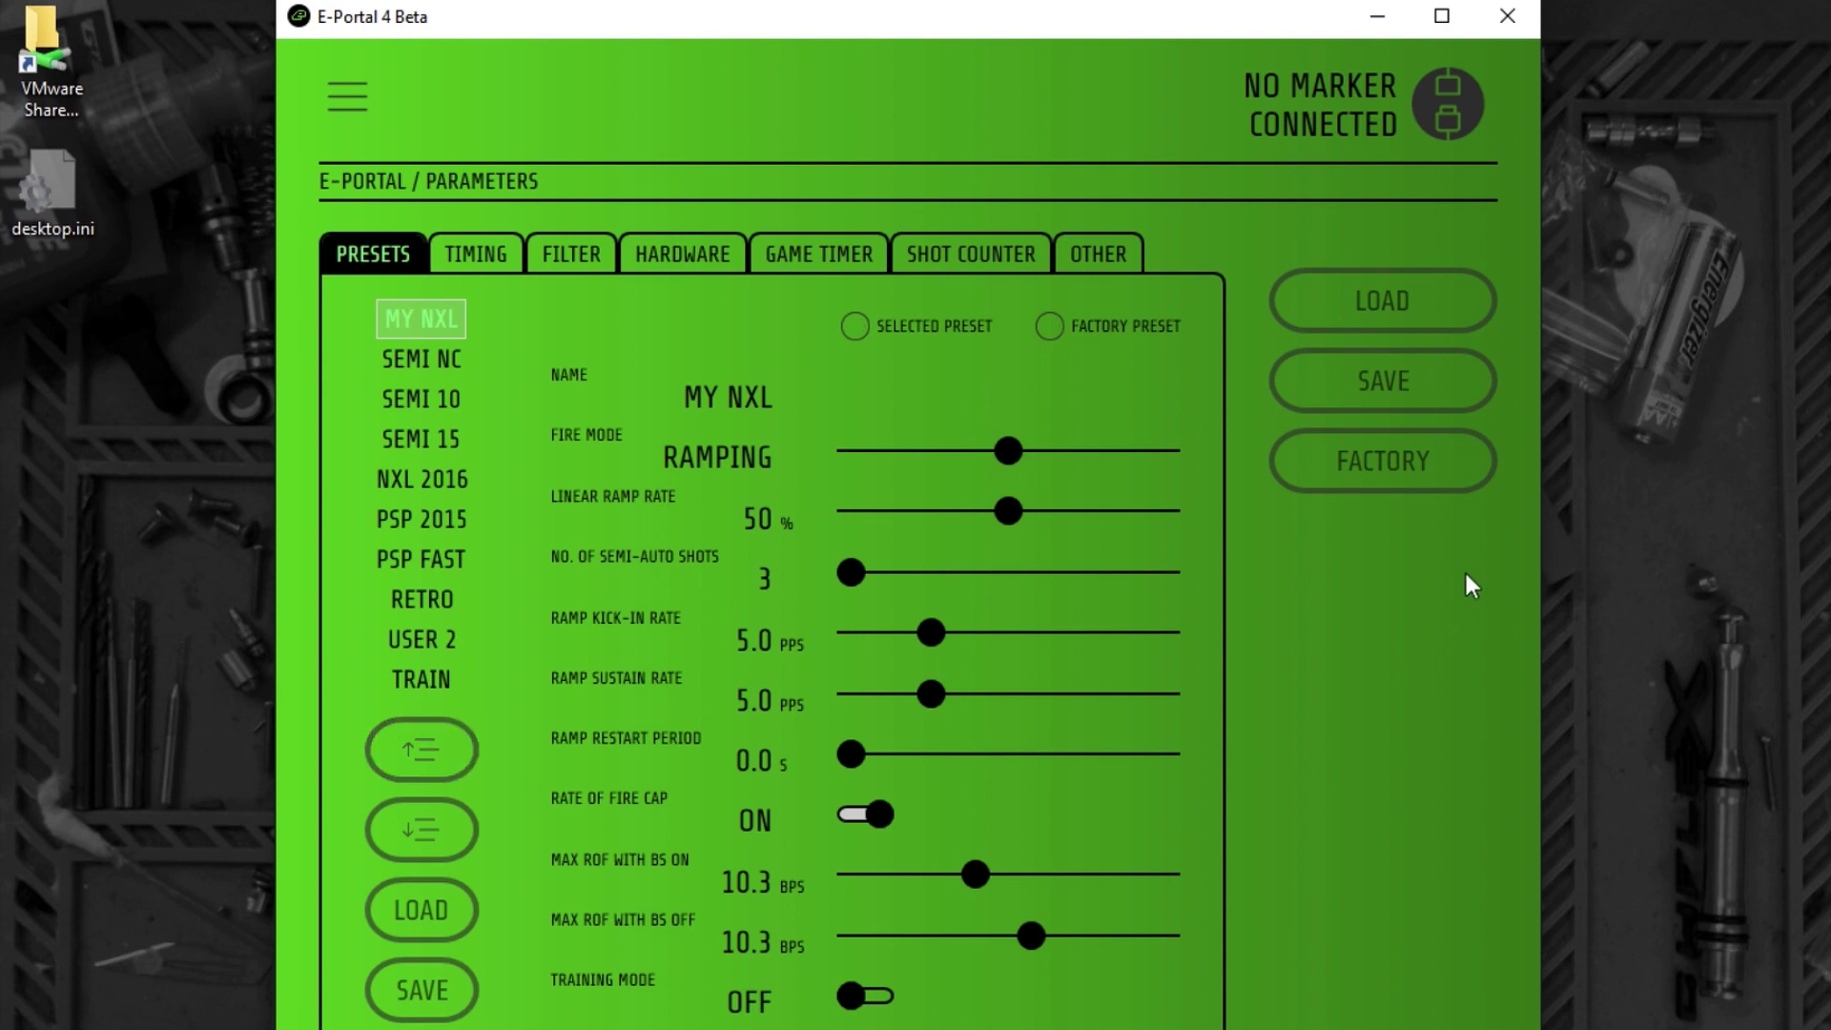
click(1470, 386)
click(1449, 324)
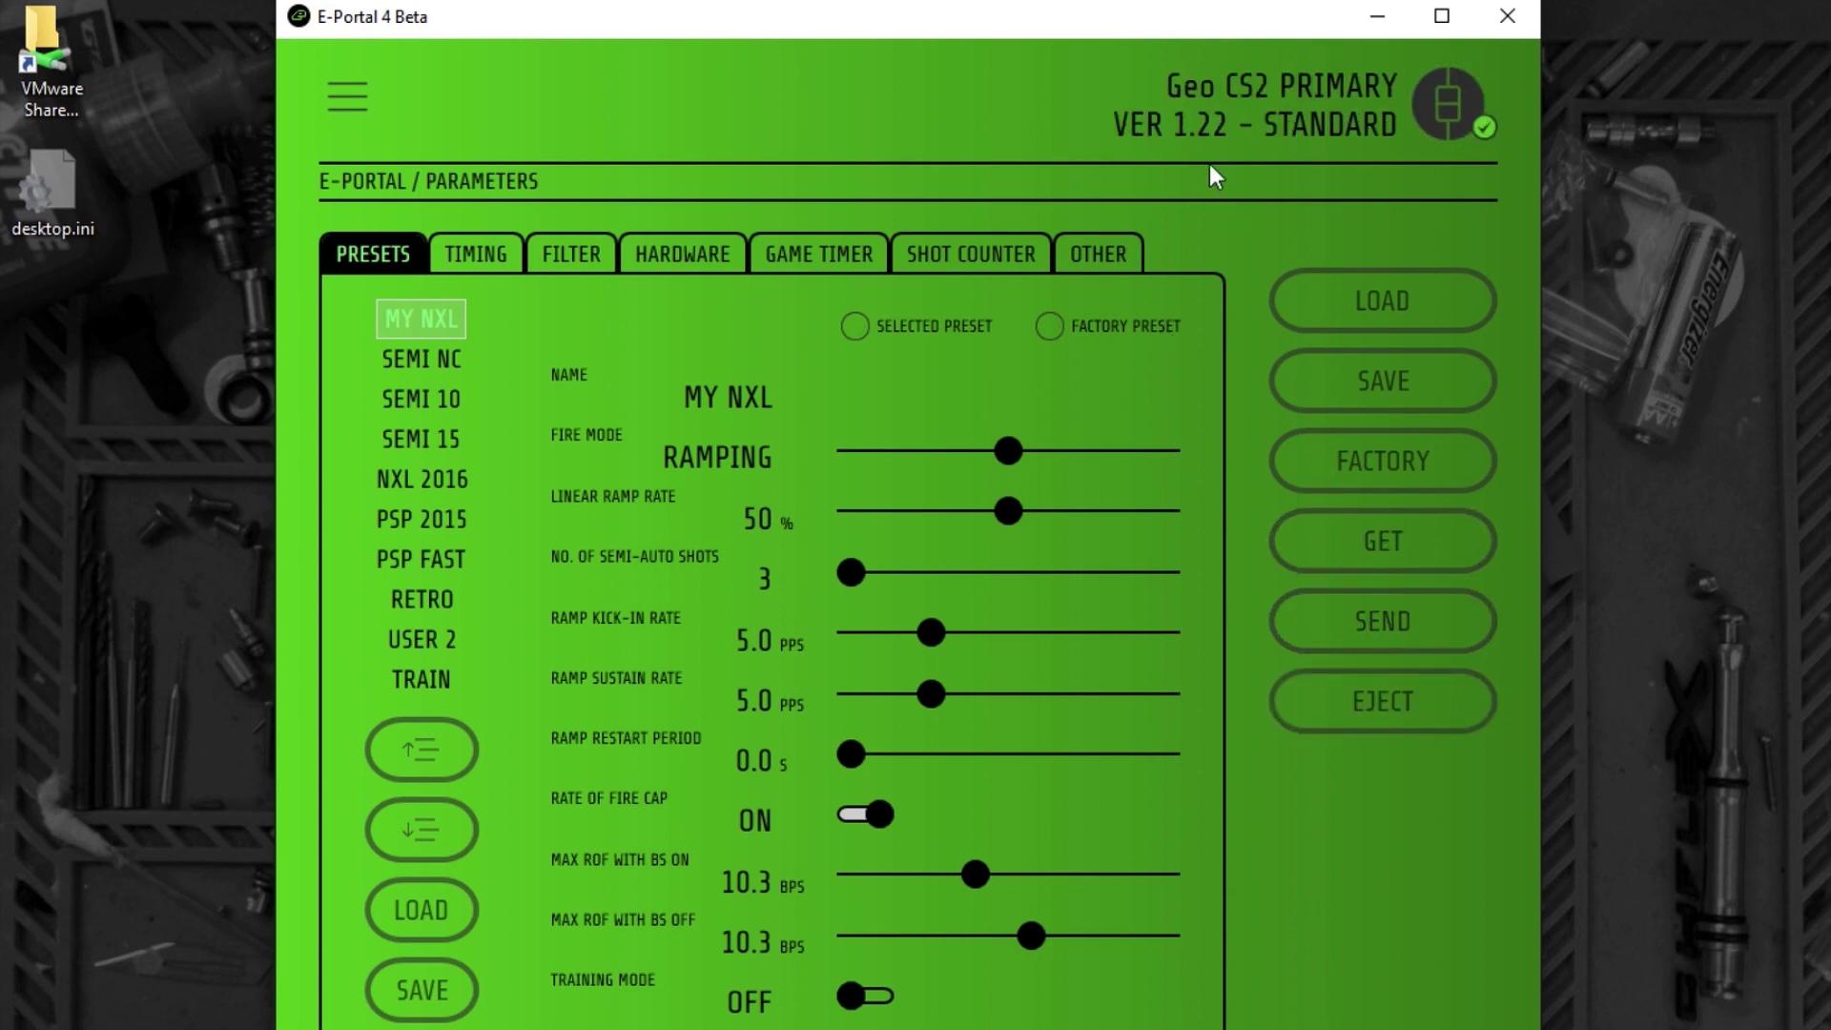
Send the parameters to the Geo CS2 marker, overwriting its settings, and begin ejecting it
click(1312, 640)
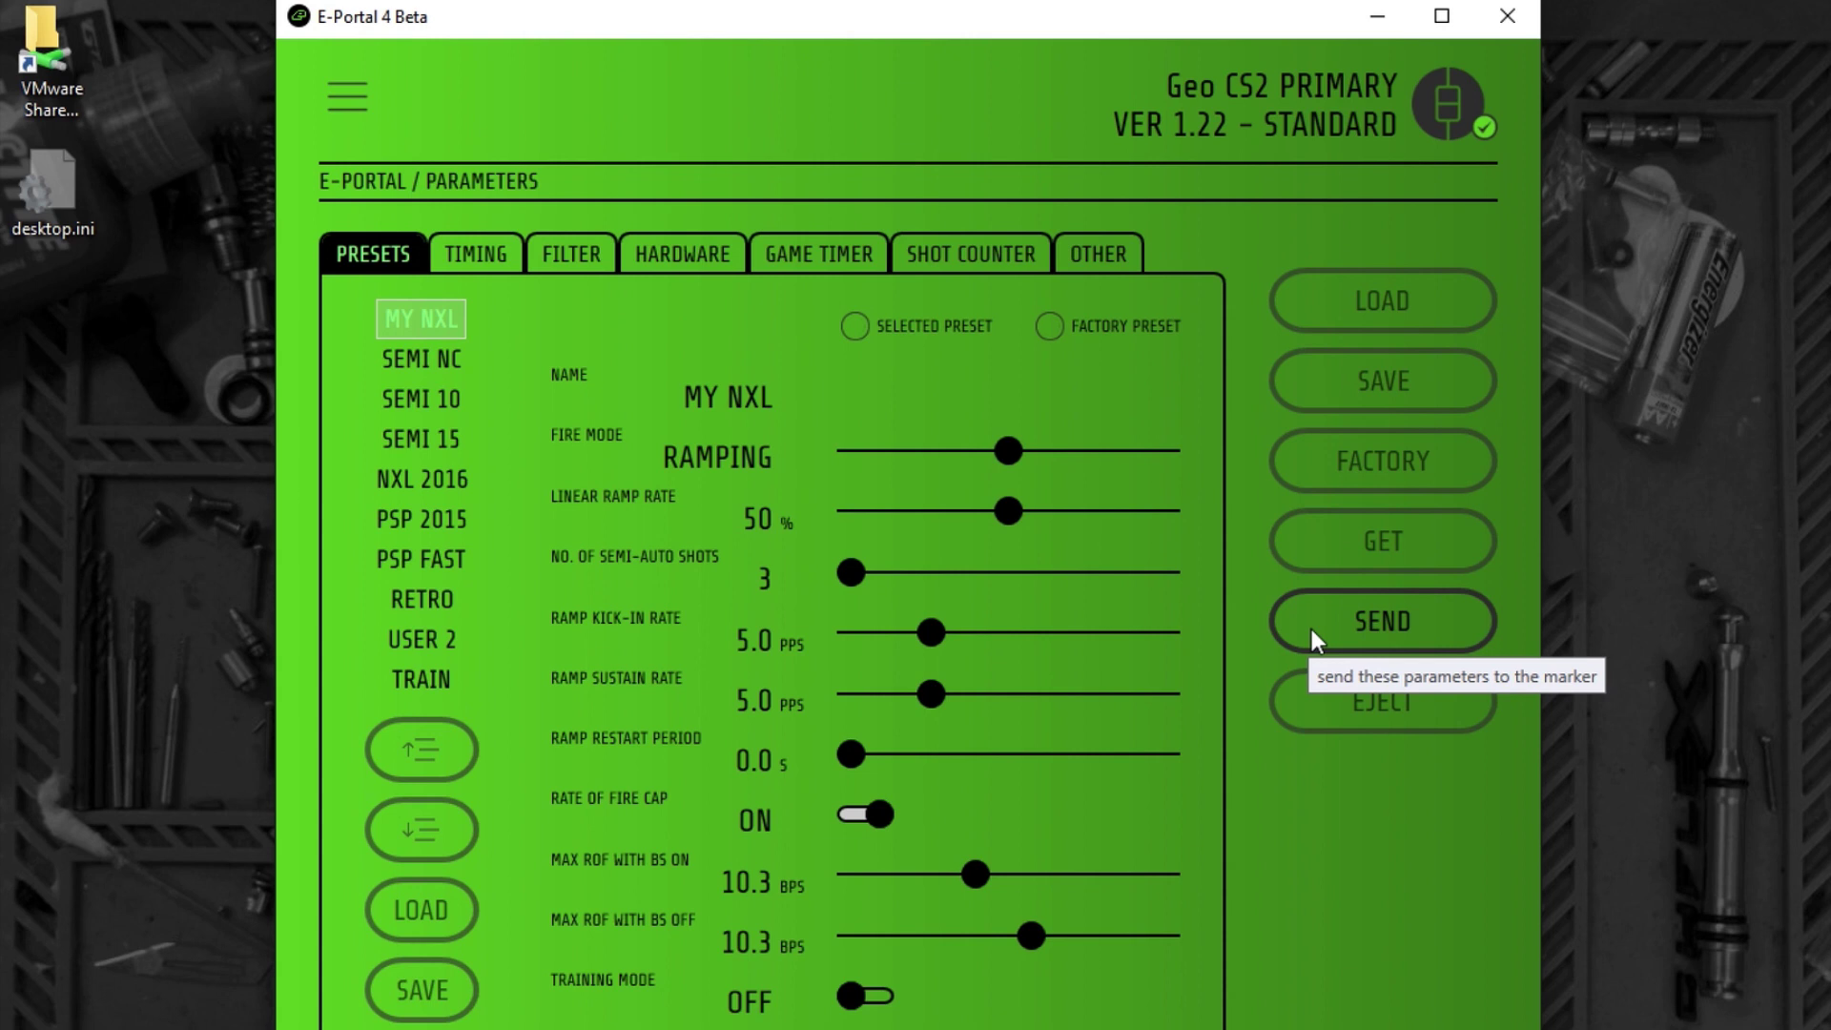
click(1312, 629)
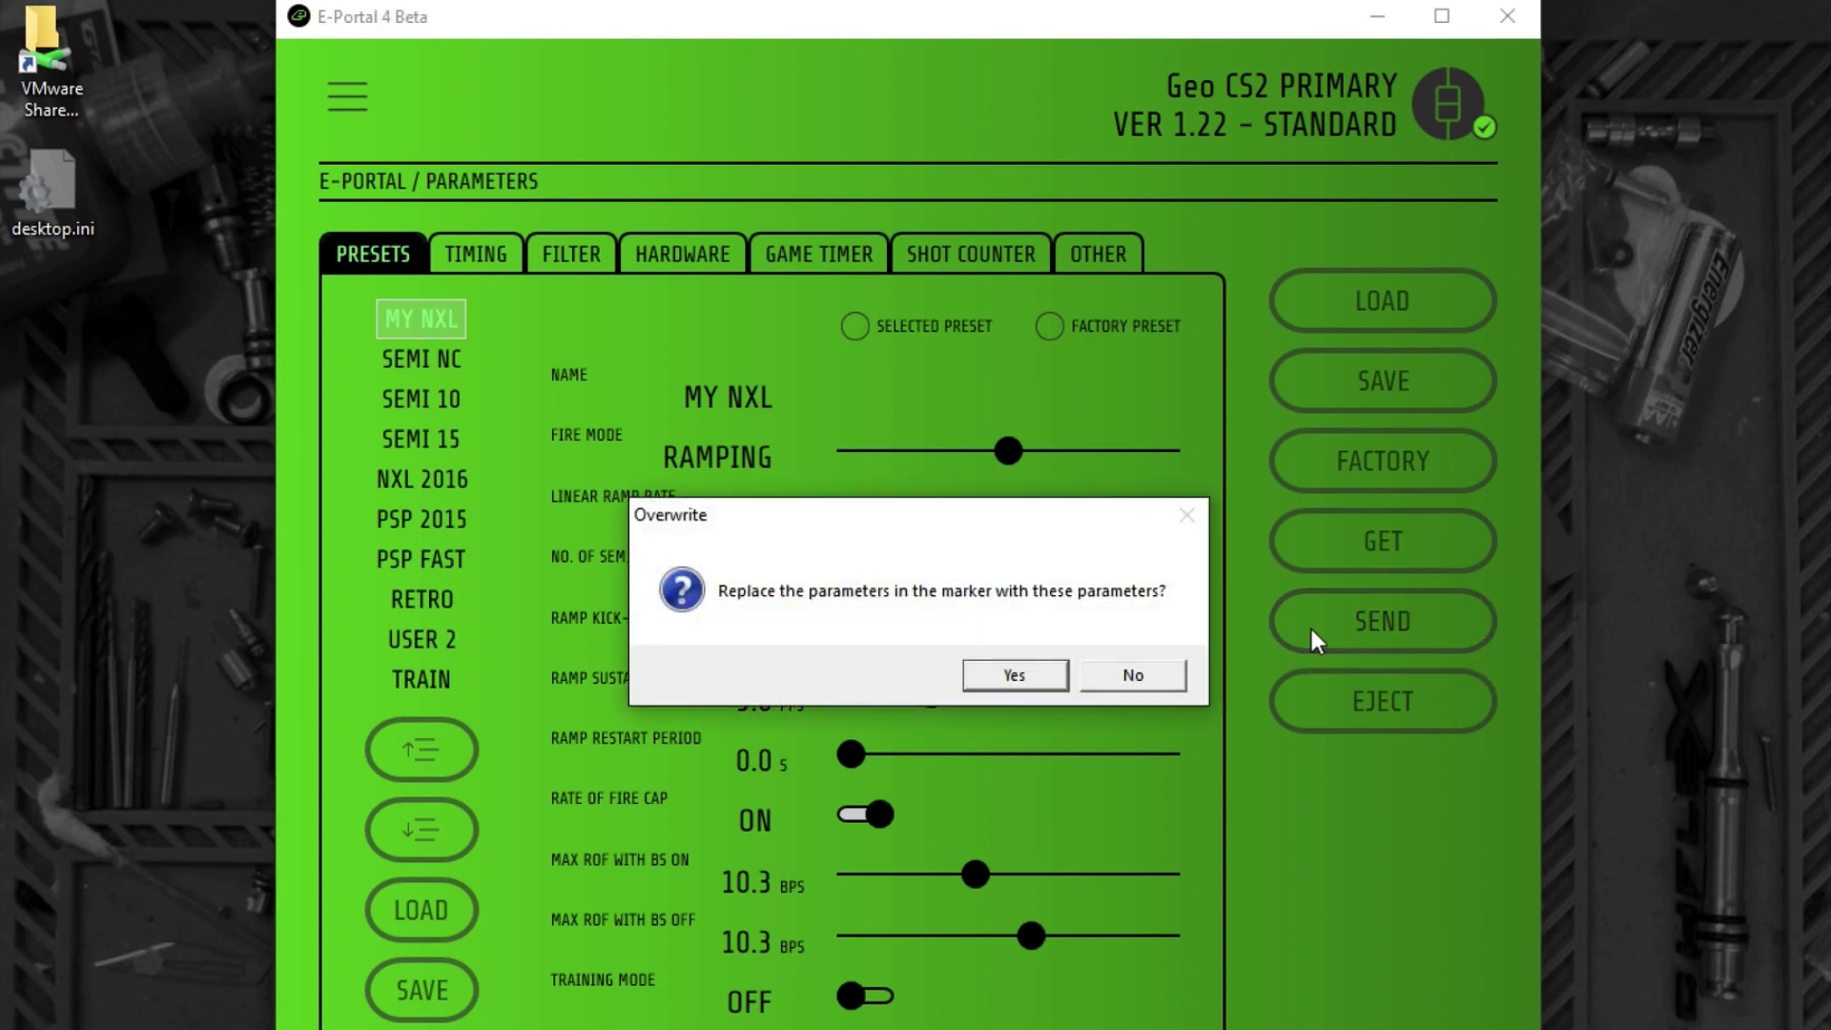
click(1014, 675)
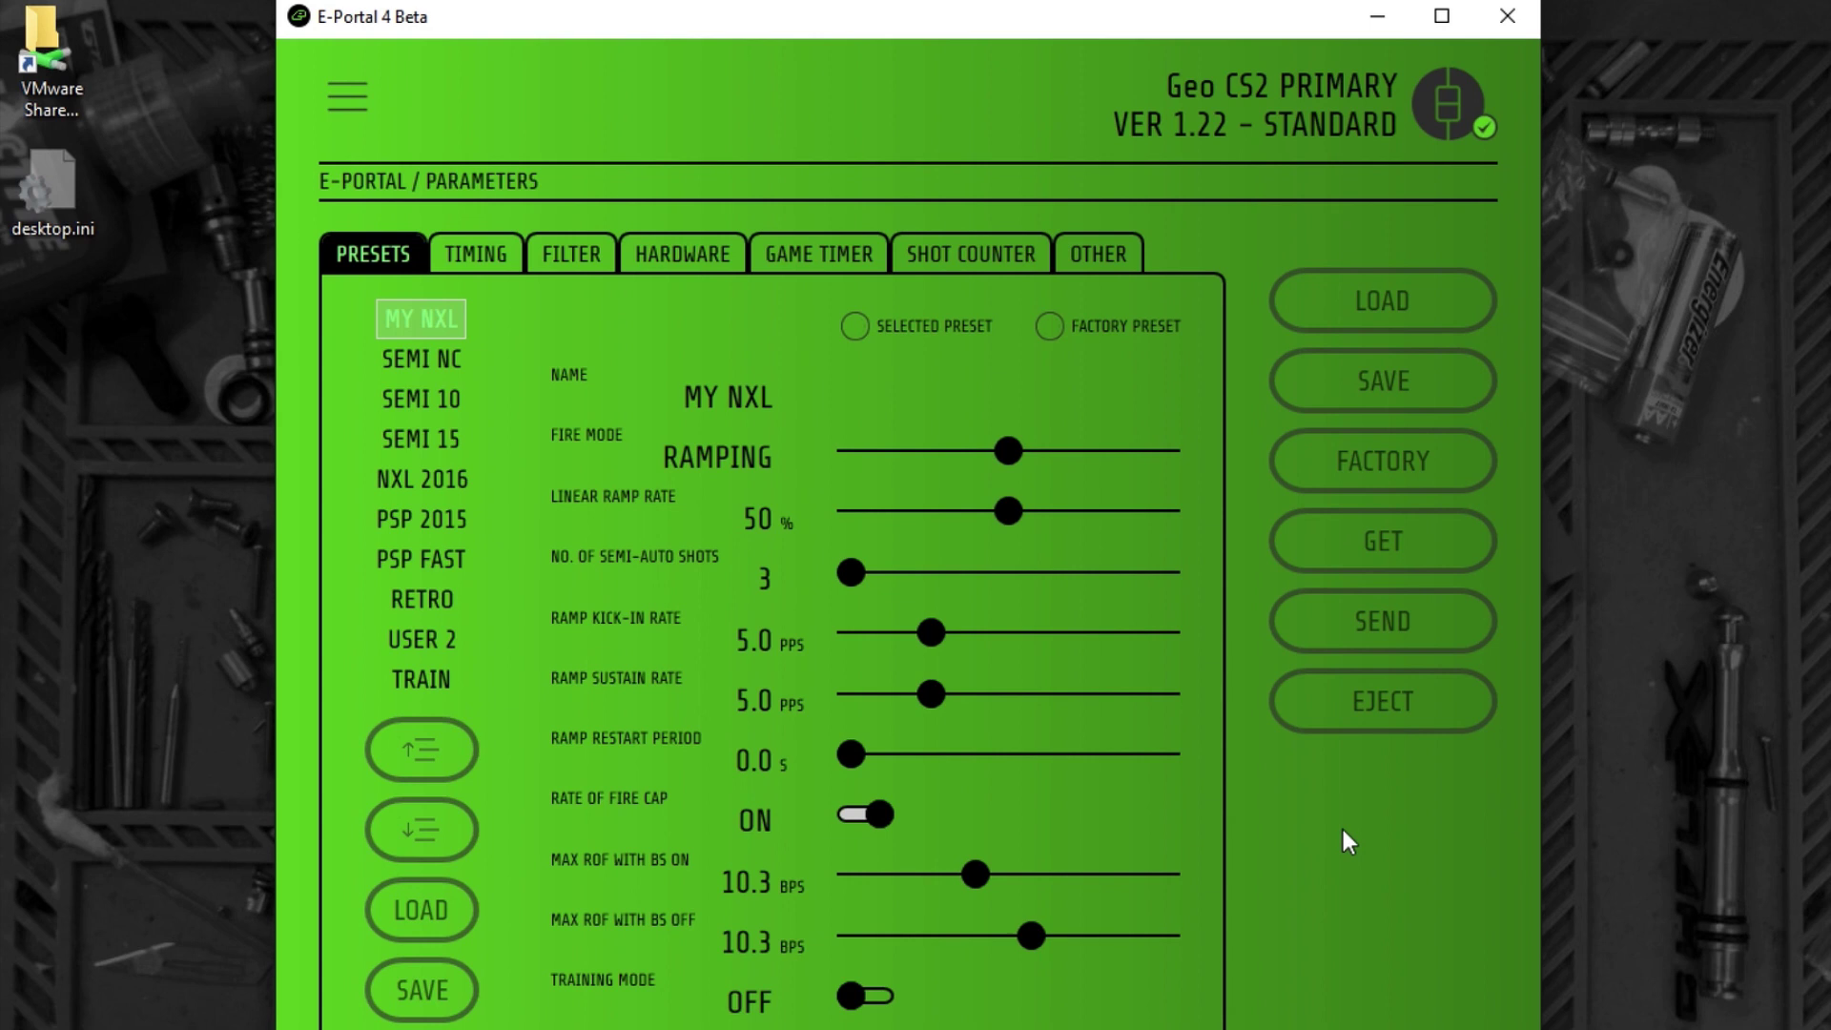
click(1459, 551)
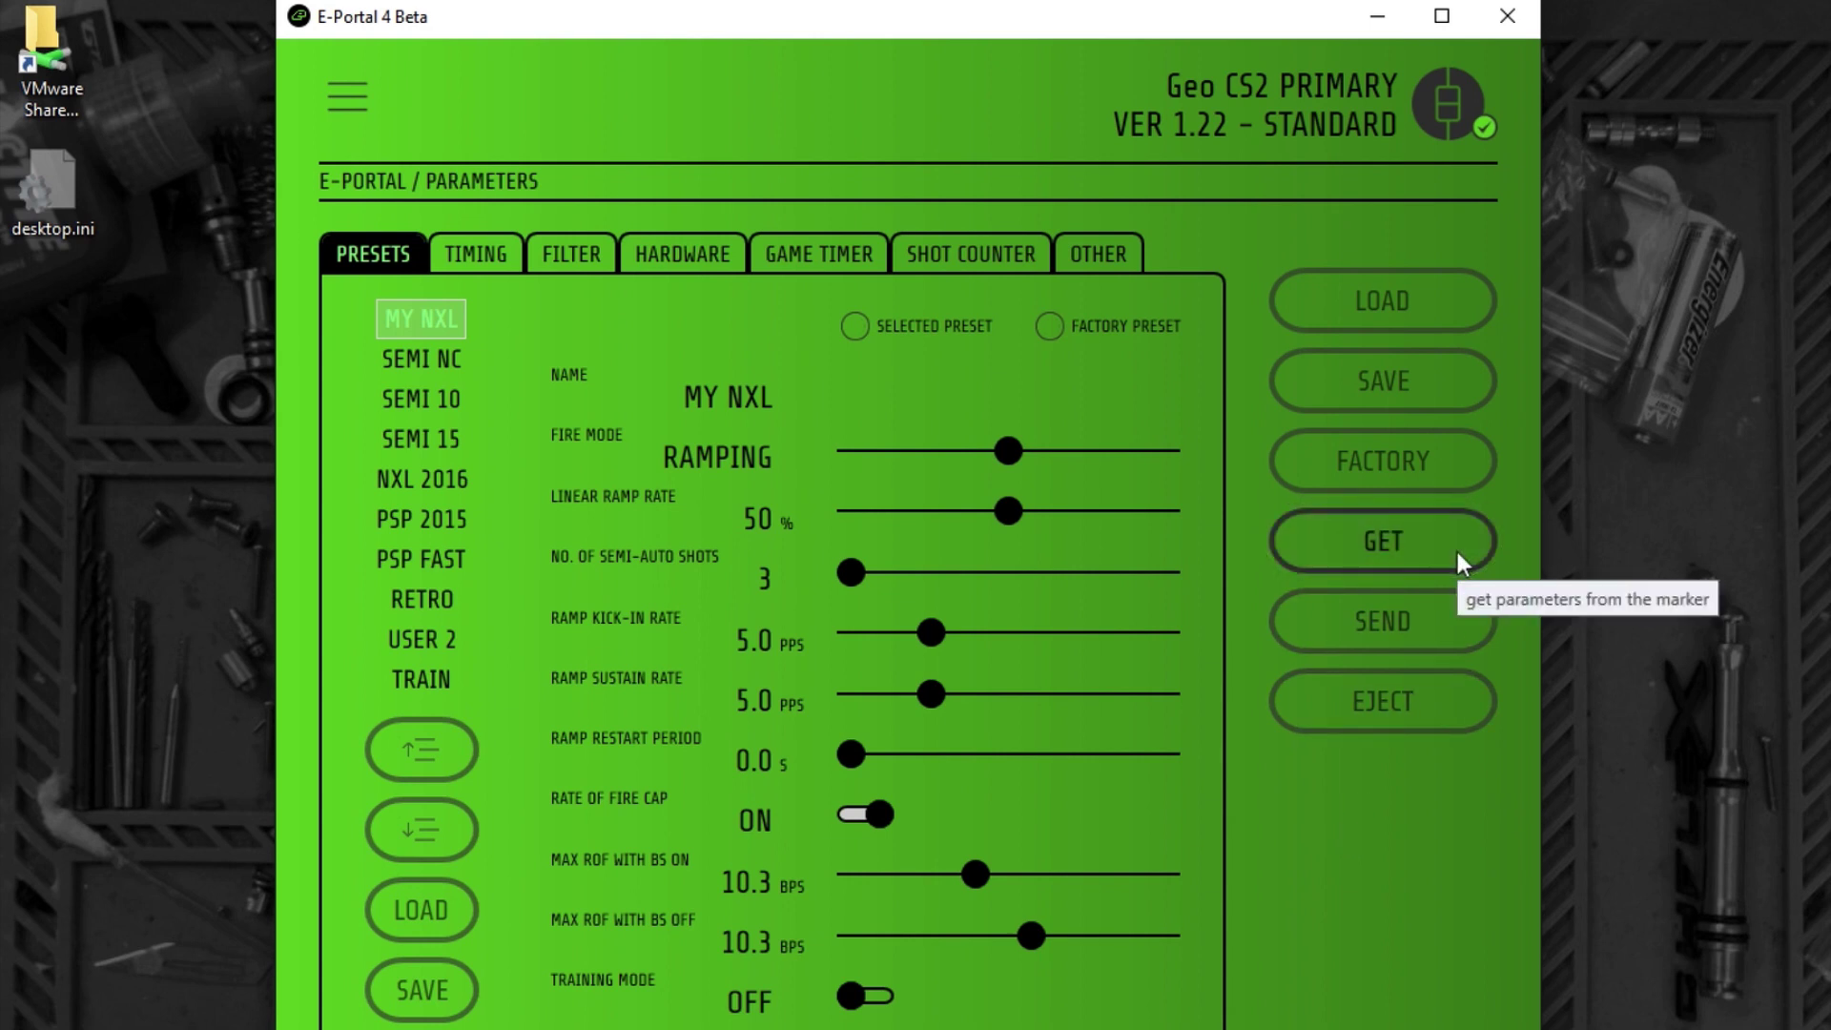
click(1458, 706)
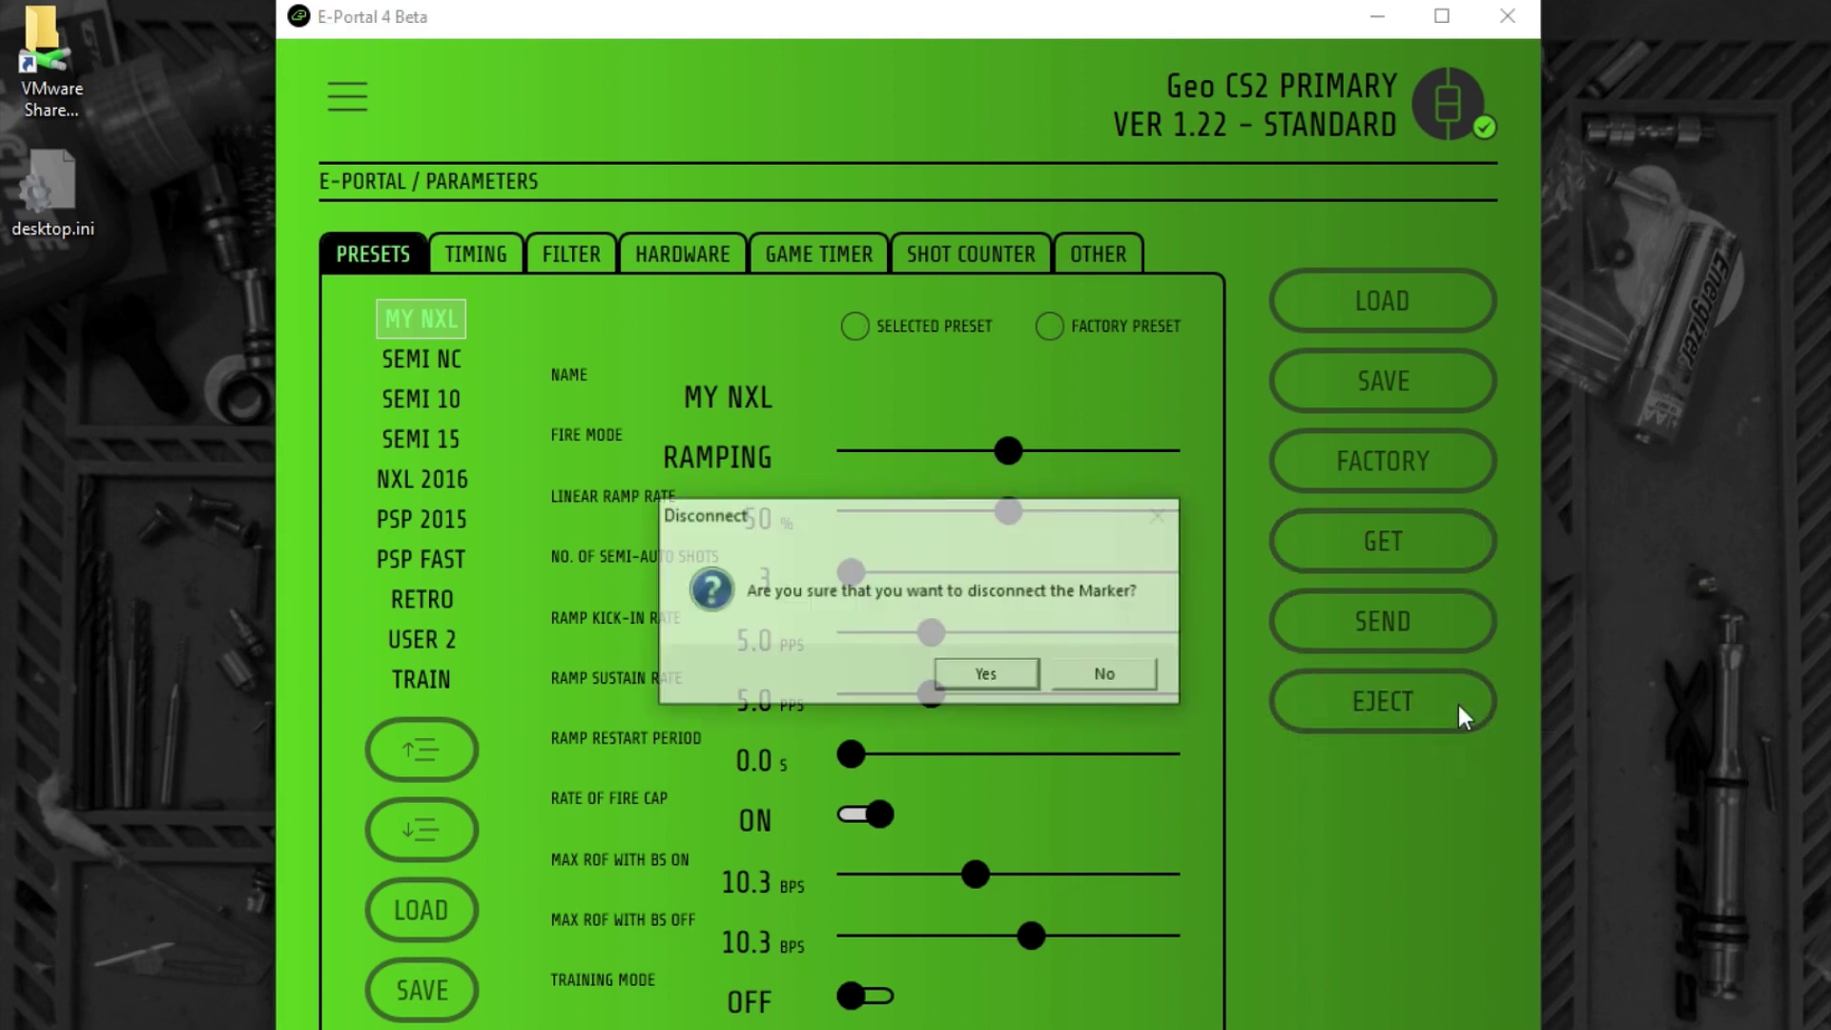
Confirm ejecting the Geo CS2 marker in the Disconnect dialog
click(1009, 666)
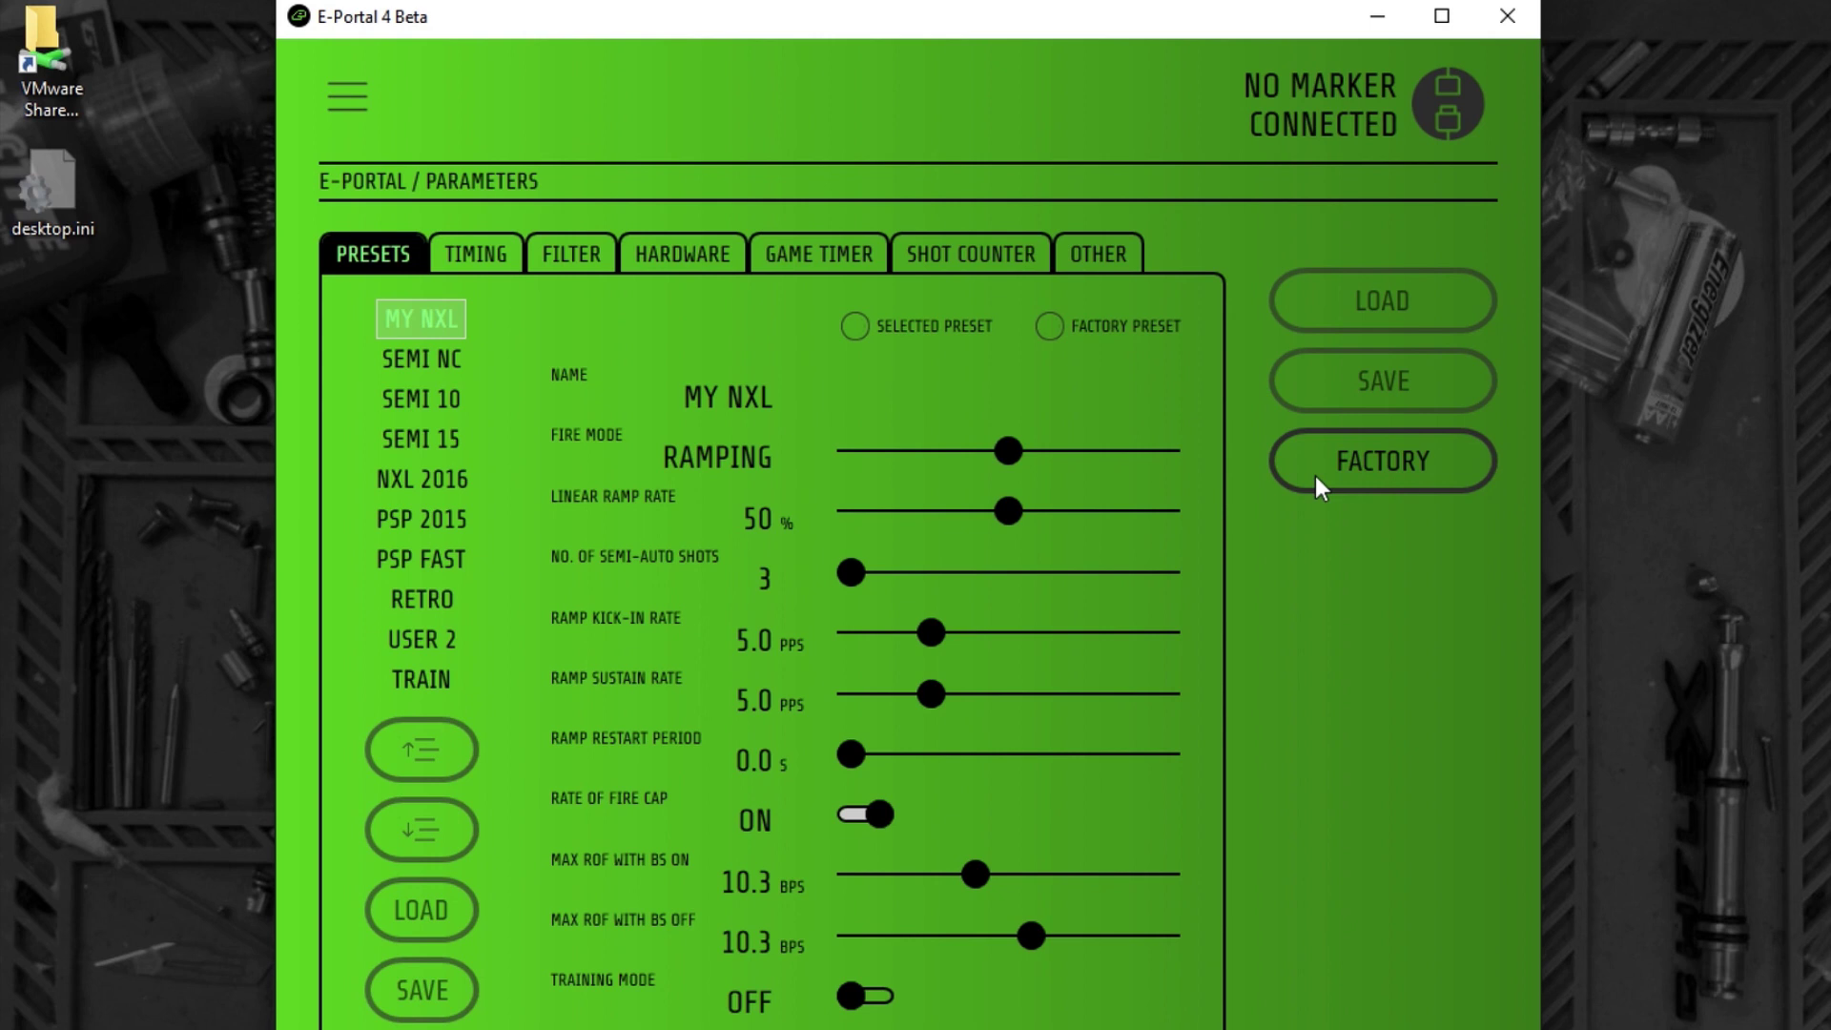
Confirm a factory reset so the preset list returns to defaults with USER 1 replacing MY NXL
click(1317, 485)
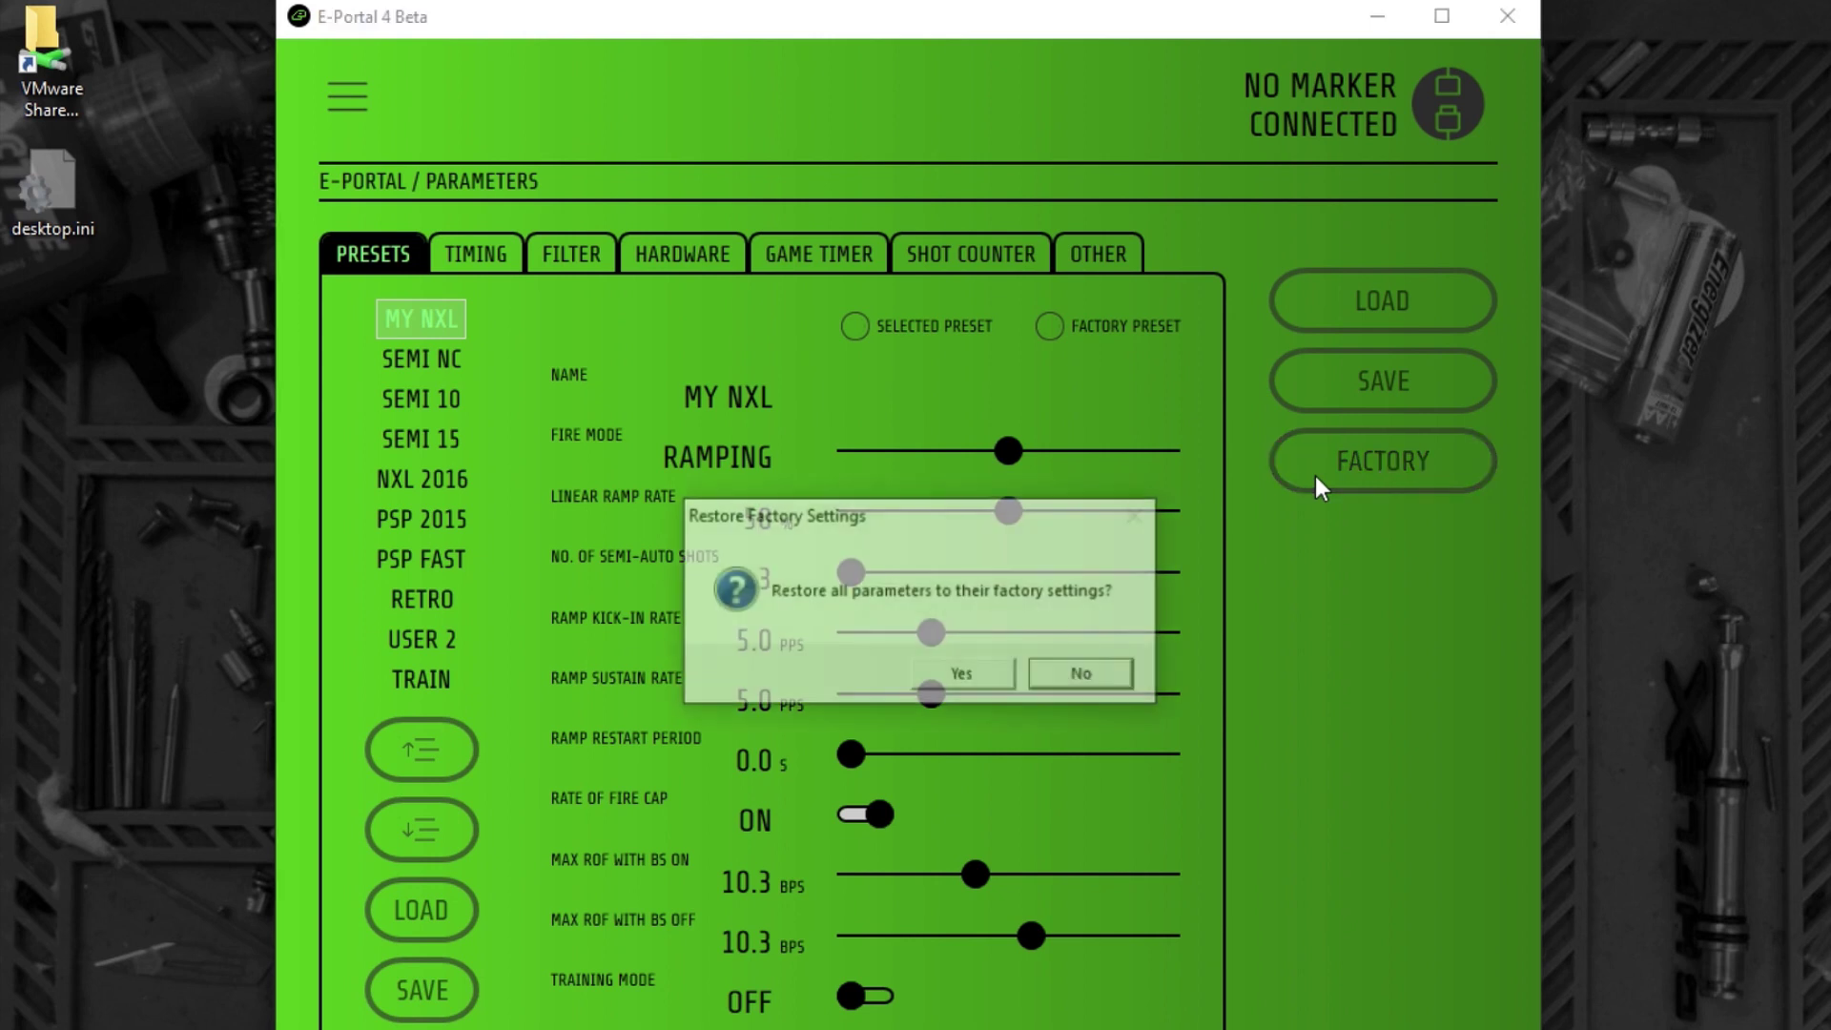
click(988, 668)
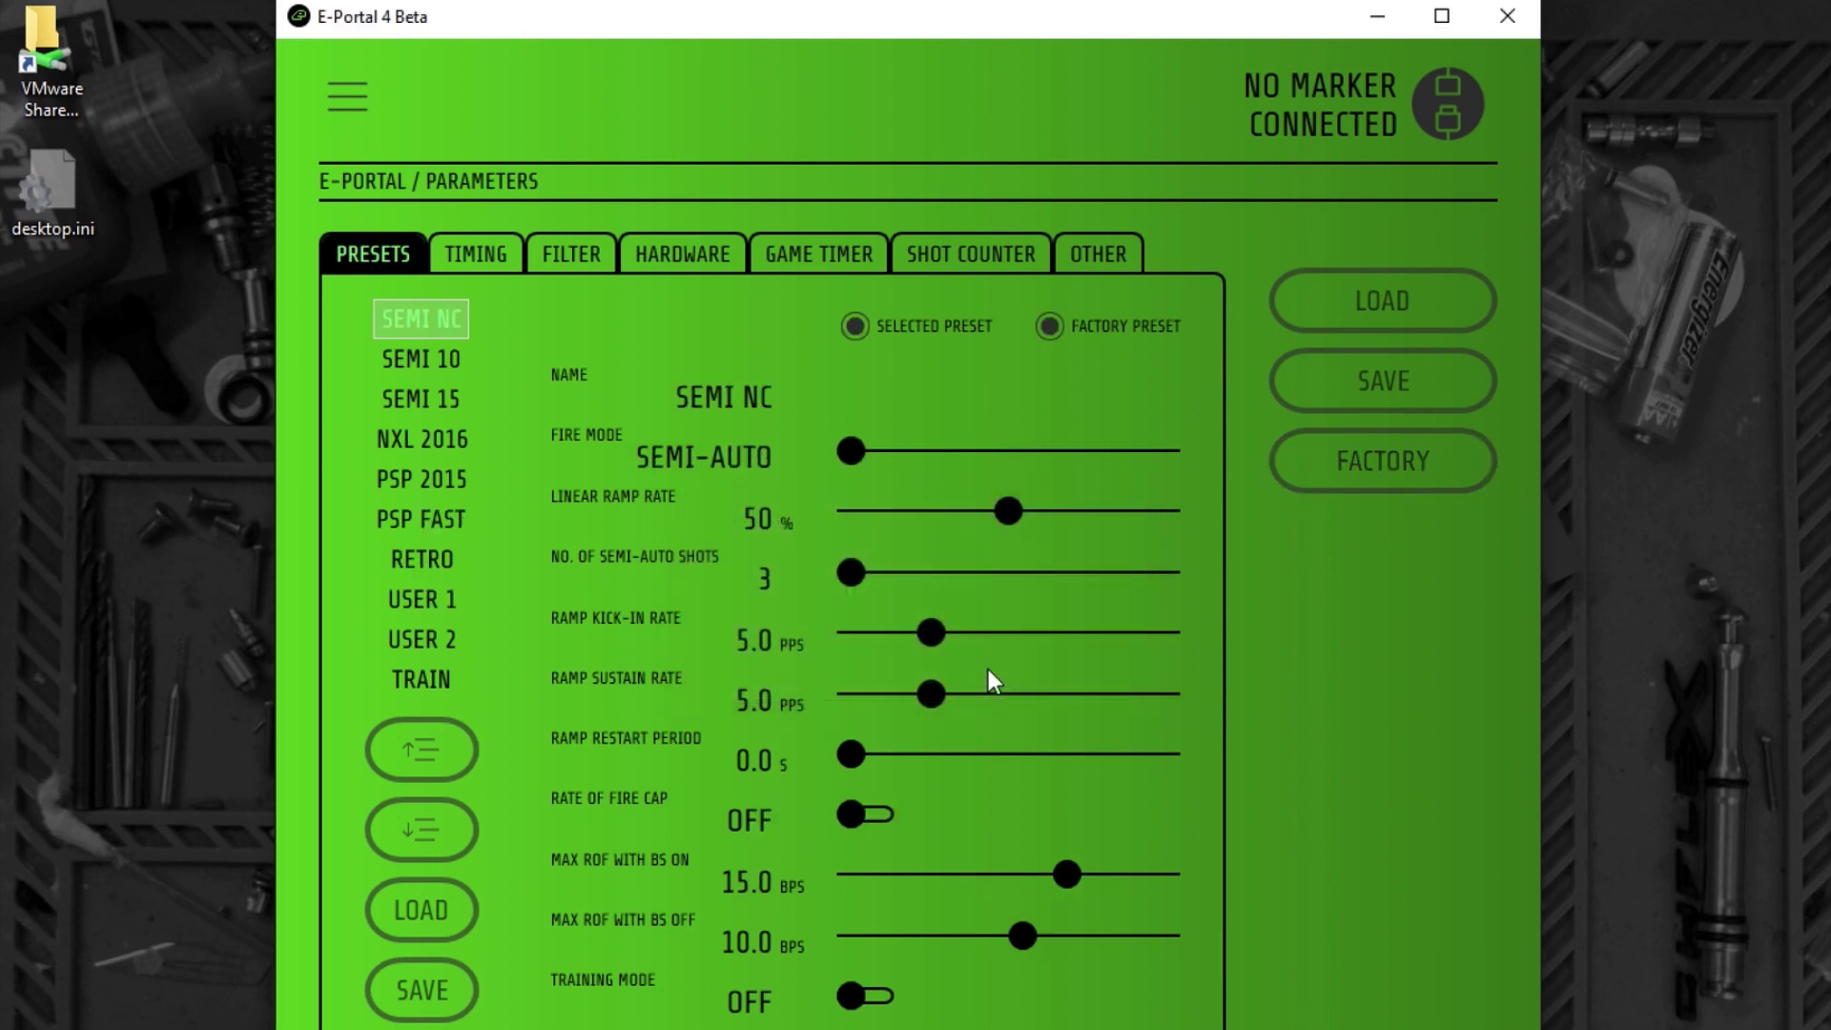